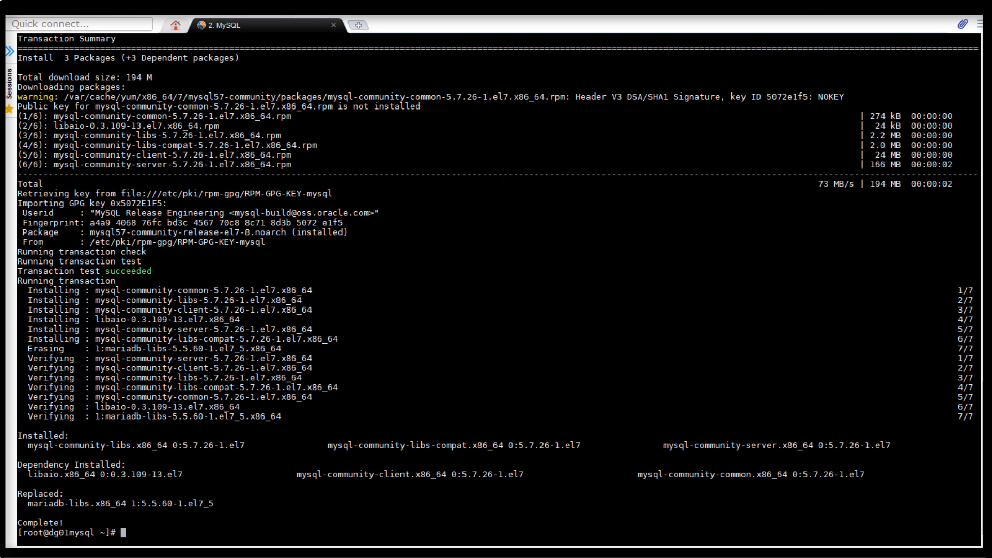
Step: Start mysqld.service and look up the temporary root password in /var/log/mysqld.log with grep
{"action": "right_click", "coordinate": [502, 184]}
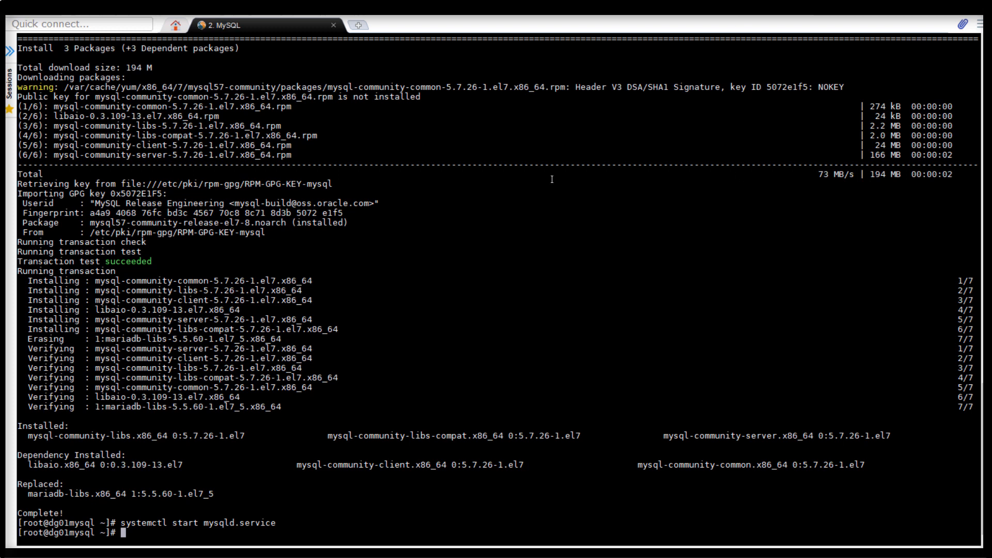
{"action": "type", "text": "grep password /var/log/mysqld.log"}
{"action": "key", "text": "Return"}
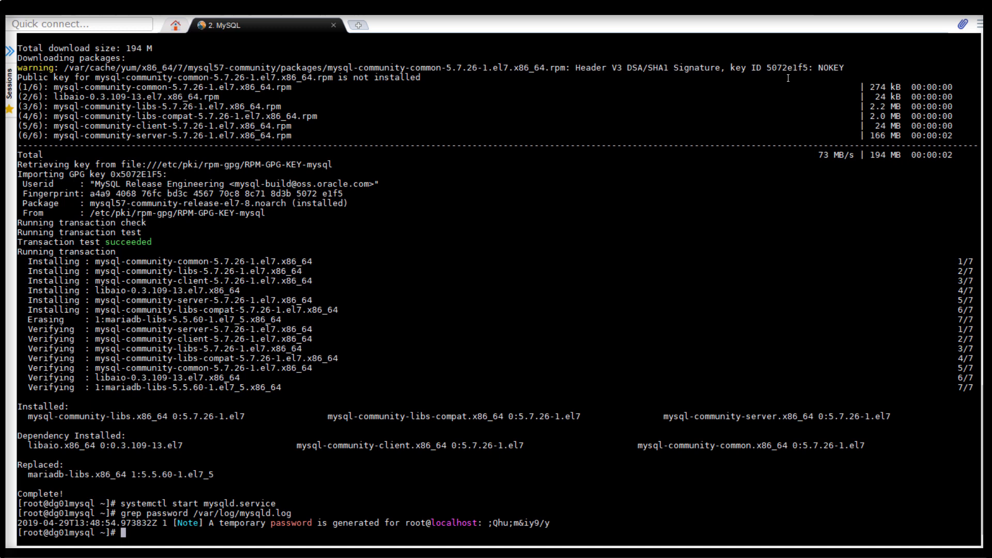
Step: Run mysql_secure_installation, authenticate with the temporary root password, and enter and re-enter a new root password
{"action": "right_click", "coordinate": [589, 241]}
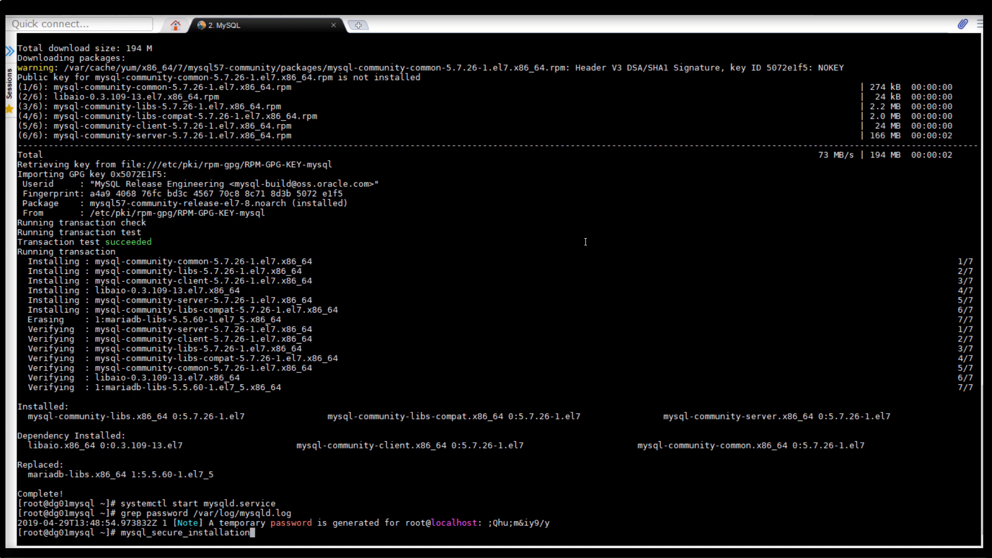
{"action": "key", "text": "Return"}
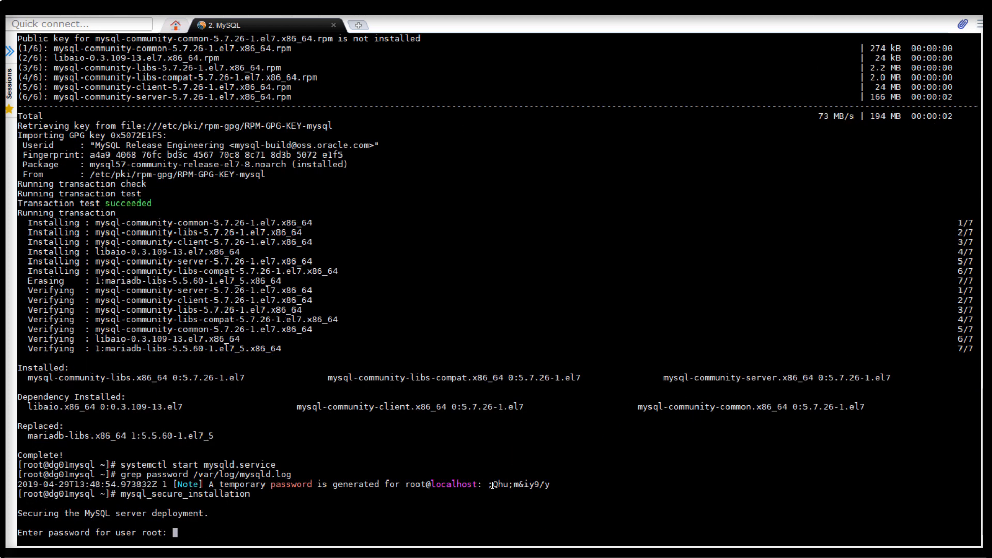
{"action": "left_click_drag", "start_coordinate": [488, 484], "coordinate": [551, 484]}
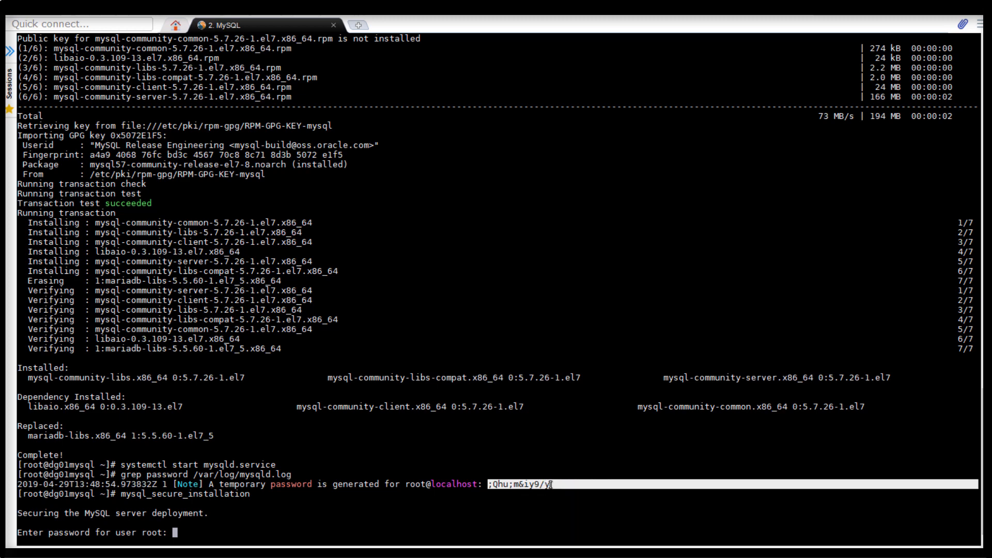
{"action": "right_click", "coordinate": [570, 452]}
{"action": "key", "text": "Return"}
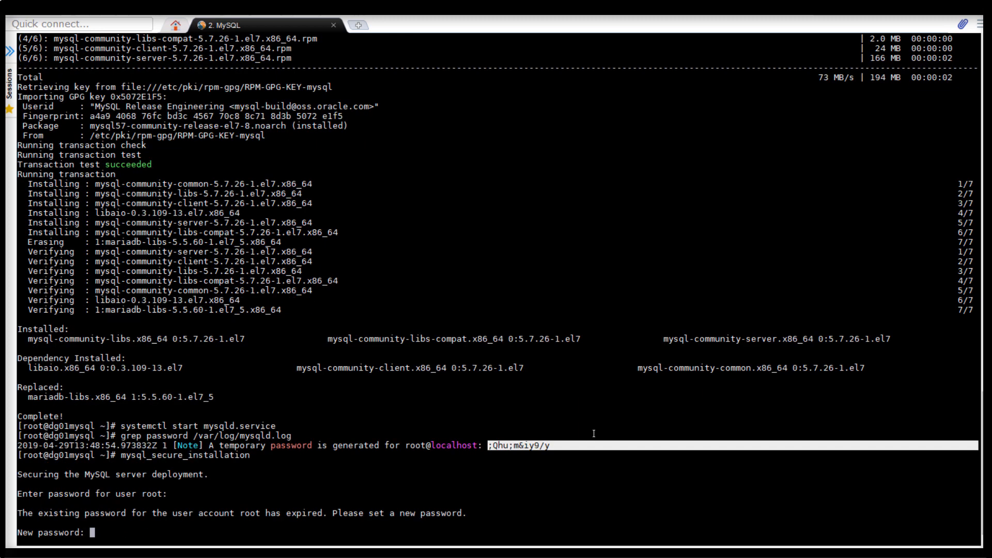
{"action": "key", "text": "Return"}
Step: Decline another root password change, remove the anonymous users, and keep remote root login allowed
{"action": "key", "text": "Return"}
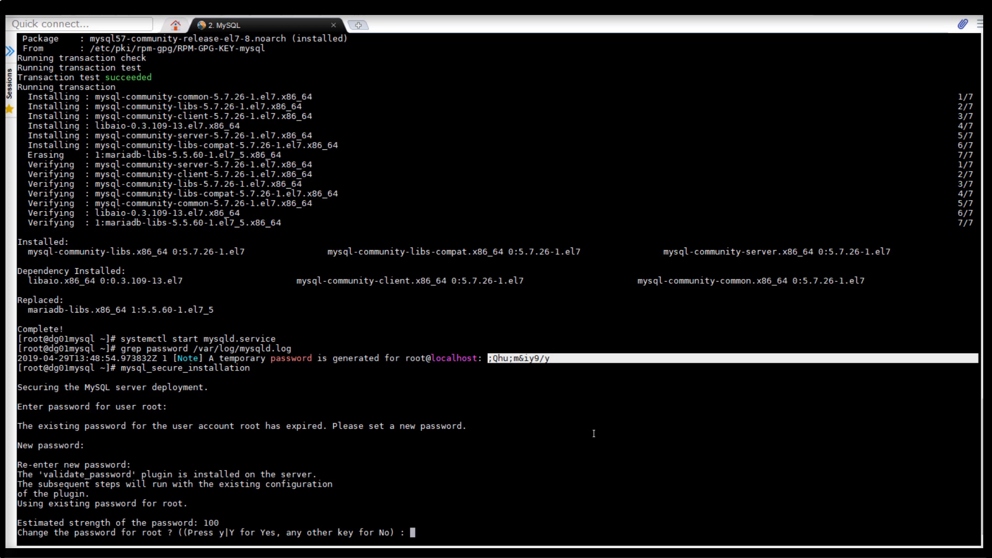
{"action": "type", "text": "N"}
{"action": "key", "text": "Return"}
{"action": "type", "text": "Y"}
{"action": "key", "text": "Return"}
{"action": "type", "text": "N"}
Step: Remove the test database and access to it, and reload the privilege tables
{"action": "key", "text": "Return"}
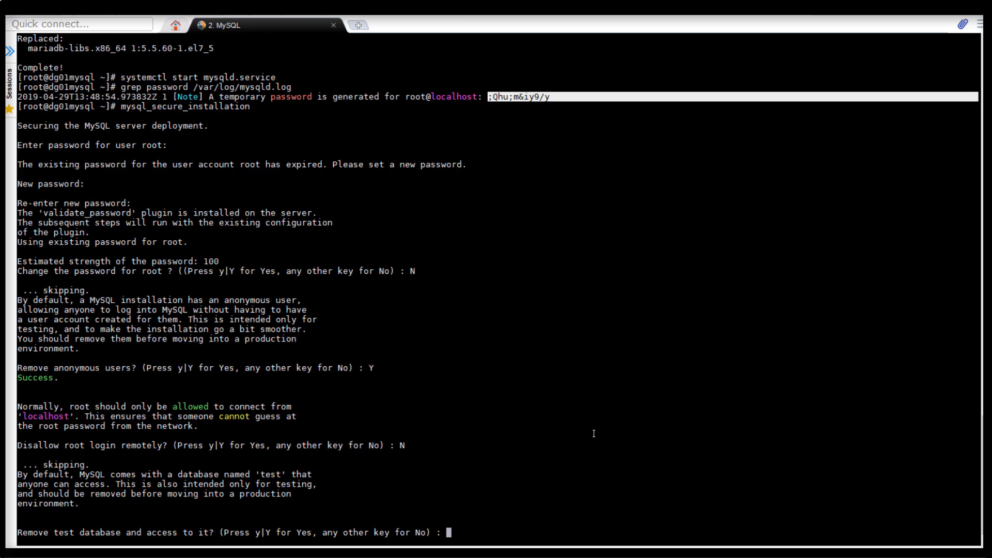
{"action": "type", "text": "Y"}
{"action": "key", "text": "Return"}
{"action": "type", "text": "Y"}
{"action": "key", "text": "Return"}
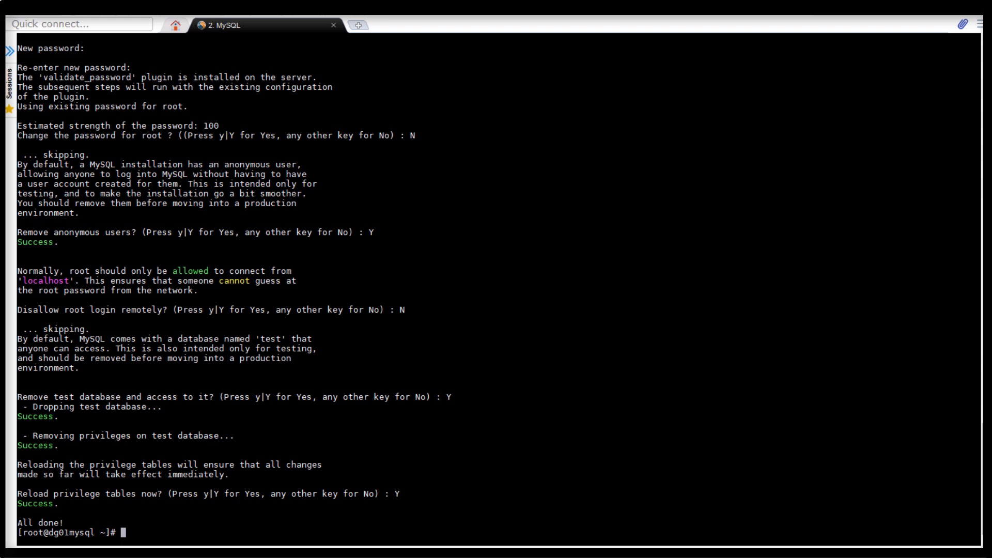
Step: Log in to MySQL as root with mysql -u root -p, entering the root password
{"action": "type", "text": "mysql -u root -p"}
{"action": "key", "text": "Return"}
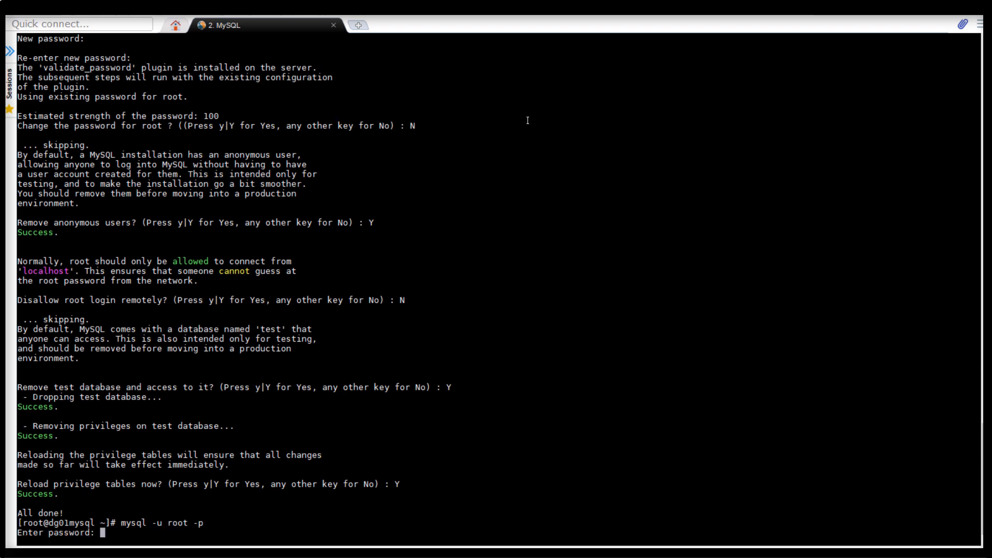
{"action": "key", "text": "Return"}
Step: Create dbambari users for '%' and localhost with a password and all privileges, create database prodambari, and quit MySQL
{"action": "right_click", "coordinate": [762, 97]}
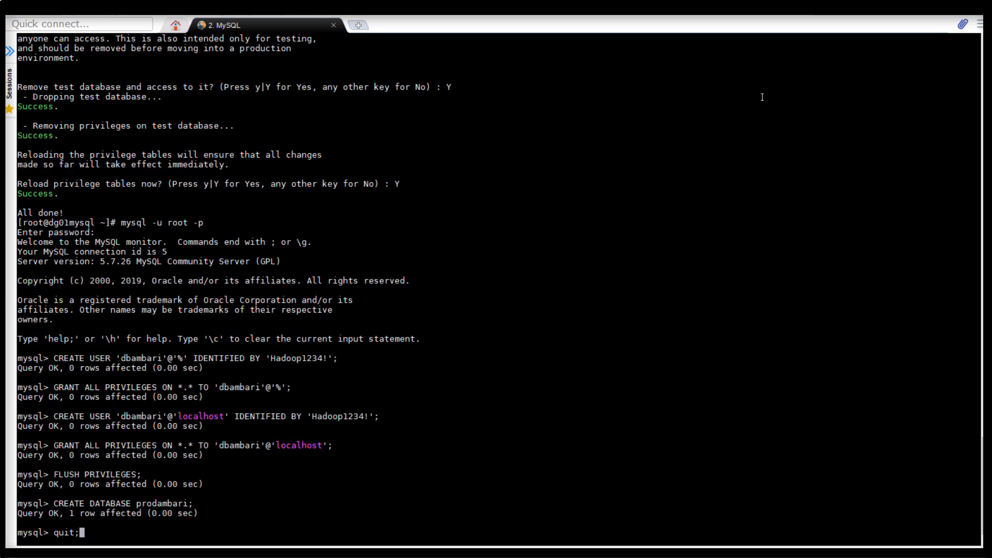
{"action": "key", "text": "Return"}
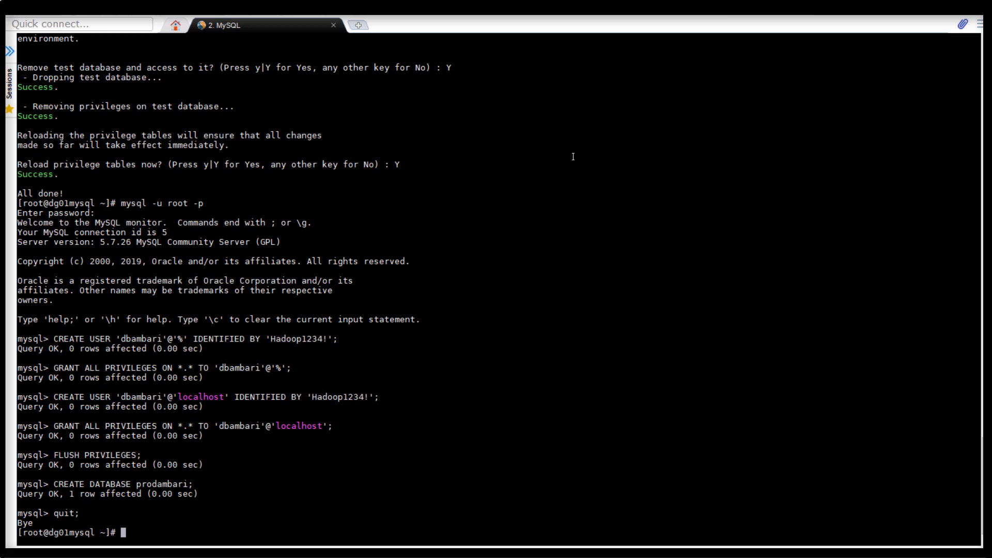
Step: Check what is listening on port 3306 with lsof -i :3306
{"action": "type", "text": "lsof -i :3306"}
{"action": "key", "text": "Return"}
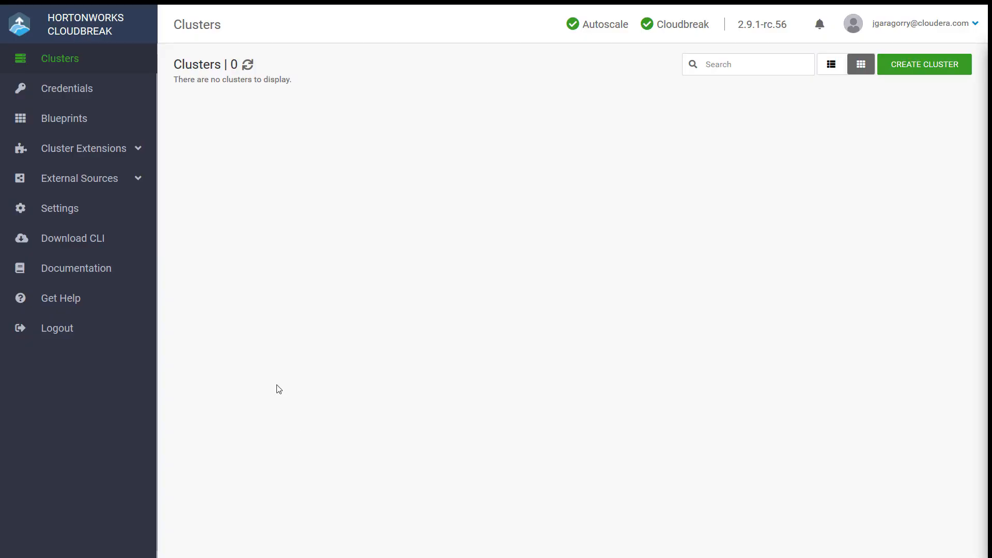
Step: Switch to Hortonworks Cloudbreak and begin a new recipe named mysql-connector-java of type pre-ambari-start
{"action": "left_click", "coordinate": [104, 149]}
{"action": "left_click", "coordinate": [58, 181]}
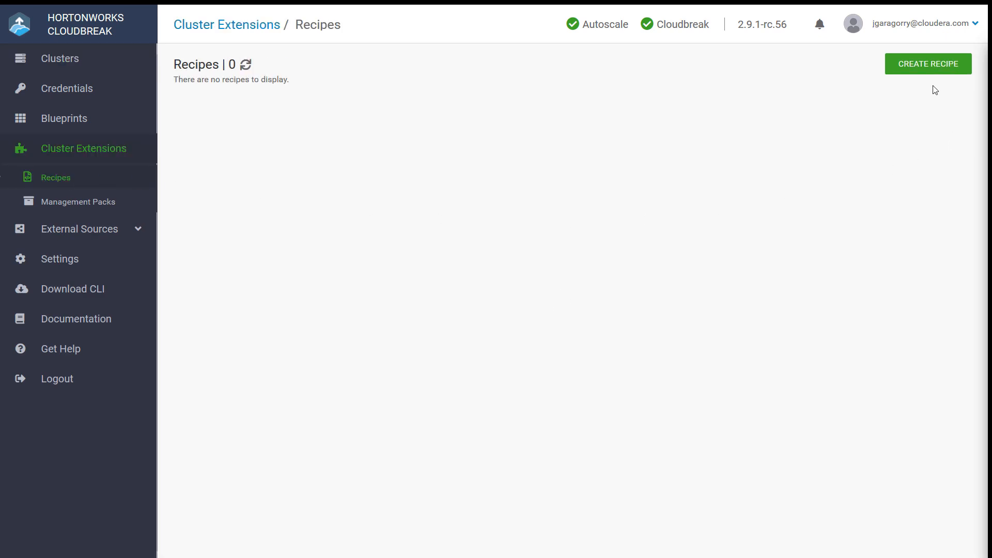
{"action": "left_click", "coordinate": [928, 64]}
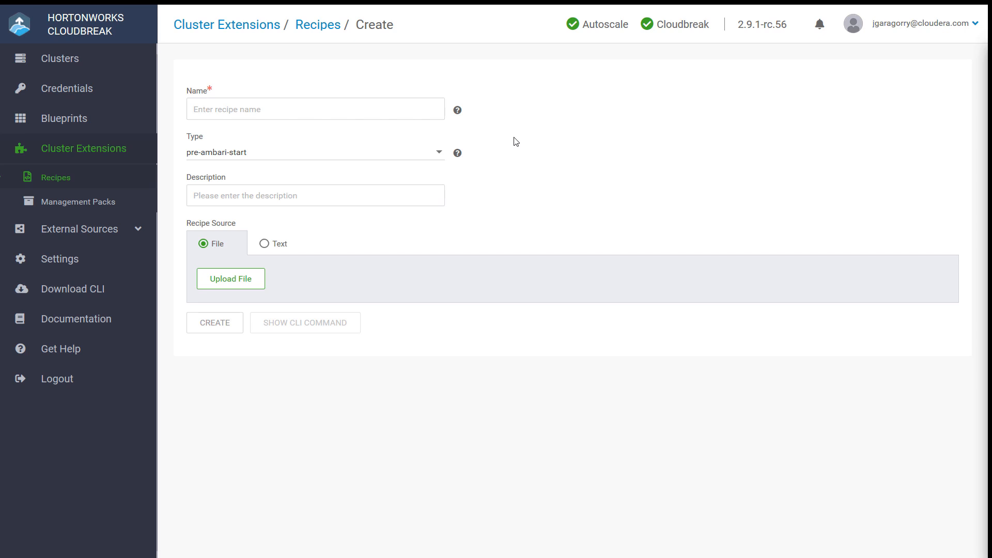
{"action": "left_click", "coordinate": [257, 109]}
{"action": "type", "text": "mysql"}
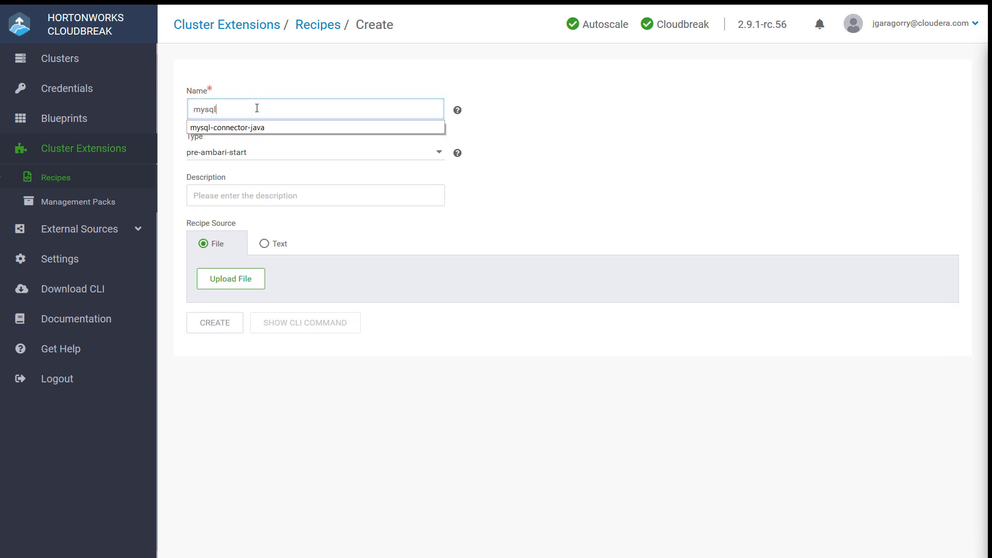
{"action": "key", "text": "Down"}
{"action": "key", "text": "Tab"}
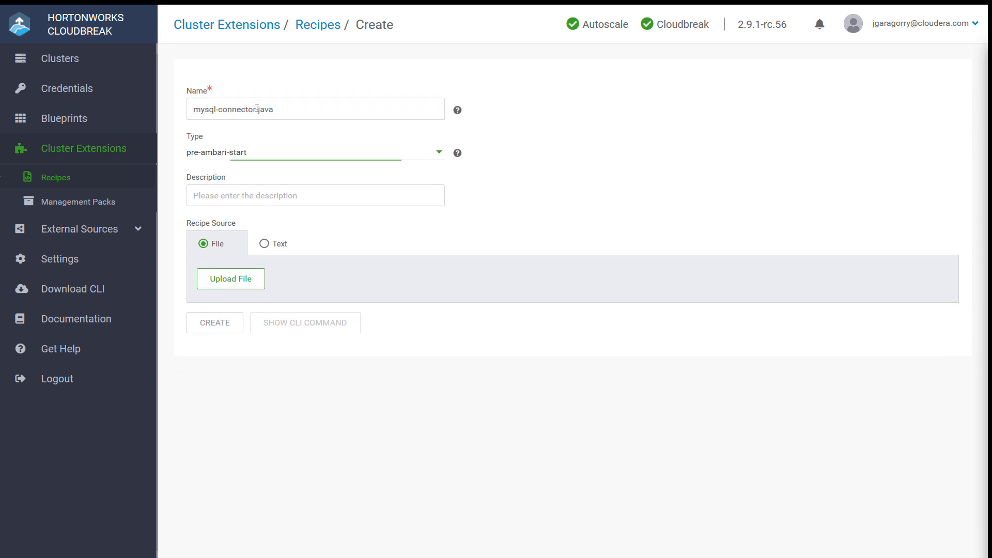
{"action": "left_click", "coordinate": [299, 159]}
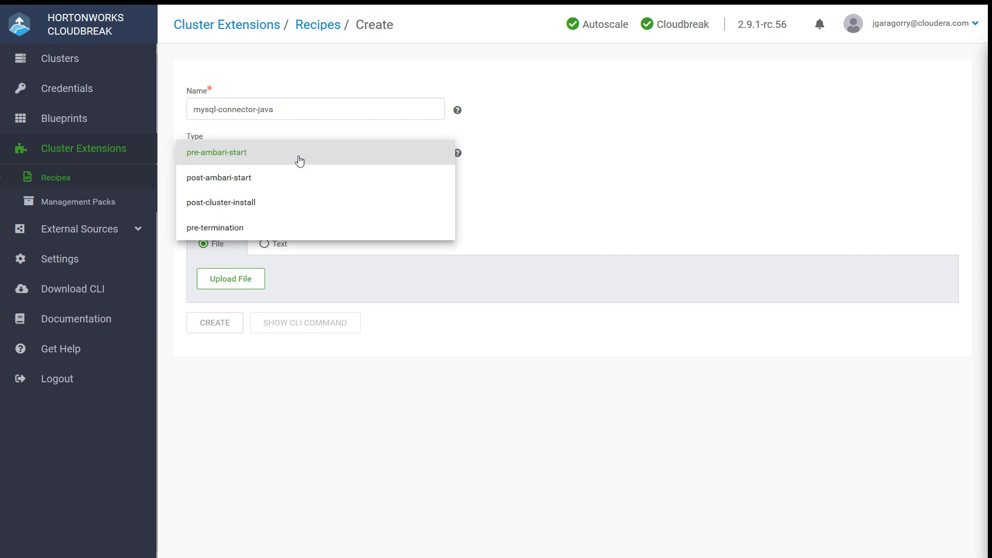
{"action": "left_click", "coordinate": [300, 161]}
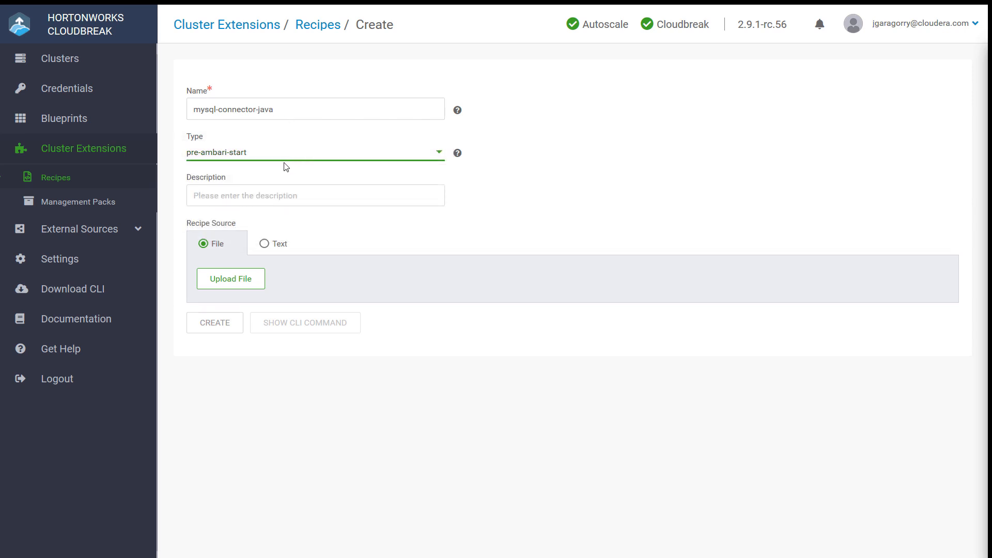
Step: Set the recipe source to text, paste the bash script that installs the MySQL connector JAR into /opt/jdbc-drivers, and create the recipe
{"action": "left_click", "coordinate": [264, 244]}
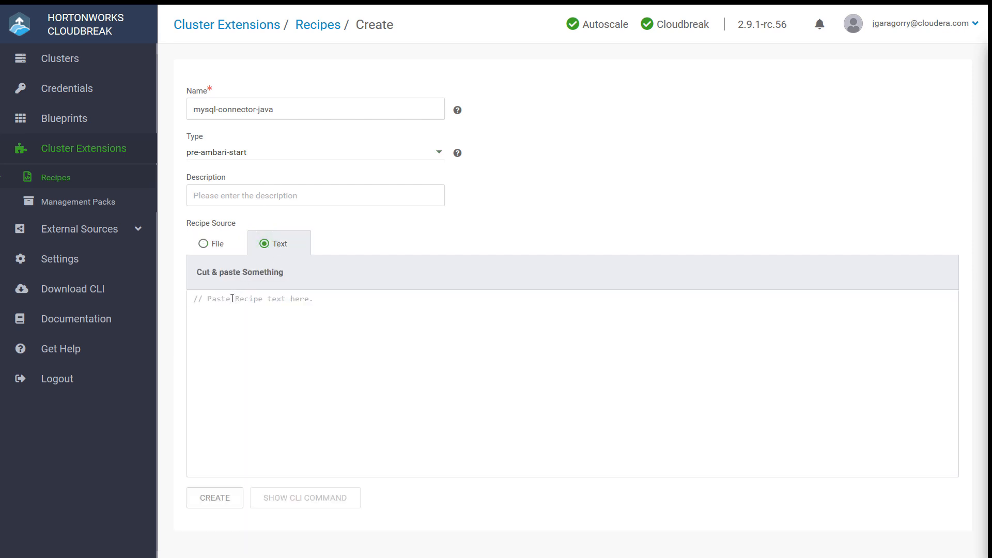
{"action": "left_click", "coordinate": [197, 301]}
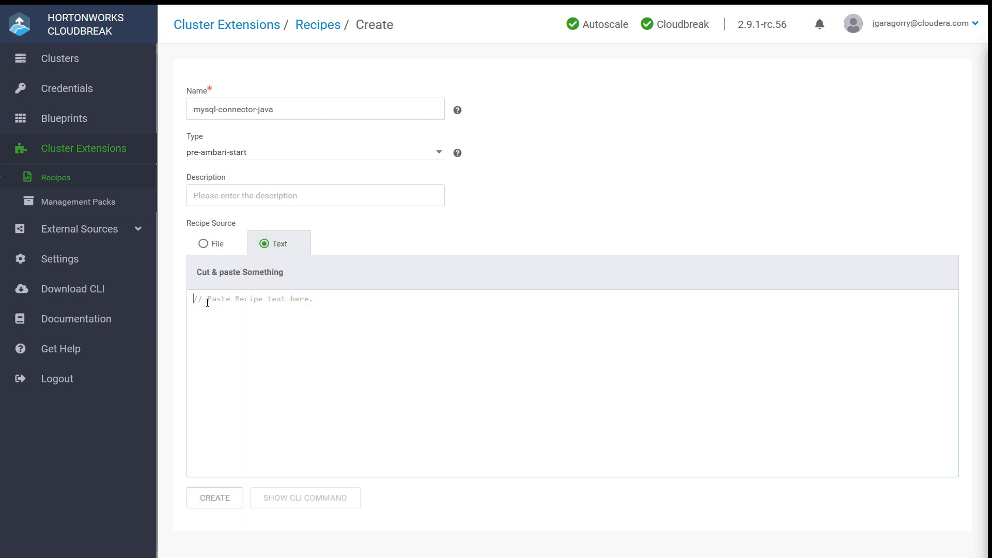
{"action": "type", "text": "#!/bin/bash # Provide the JDBC Connector JAR file. # During cluster creation, Cloudbreak uses /opts/jdbc-drivers directory for the JAR file  yum -y localinstall https://dev.mysql.com/get/mysql57-community-release-el7-8.noarch.rpm yum -y install mysql-connector-java*  if [[ ! -d /opt/jdbc-drivers ]] then  mkdir /opt/jdbc-drivers  cp /usr/share/java/mysql-connector-java.jar /opt/jdbc-drivers/mysql-connector-java.jar fi"}
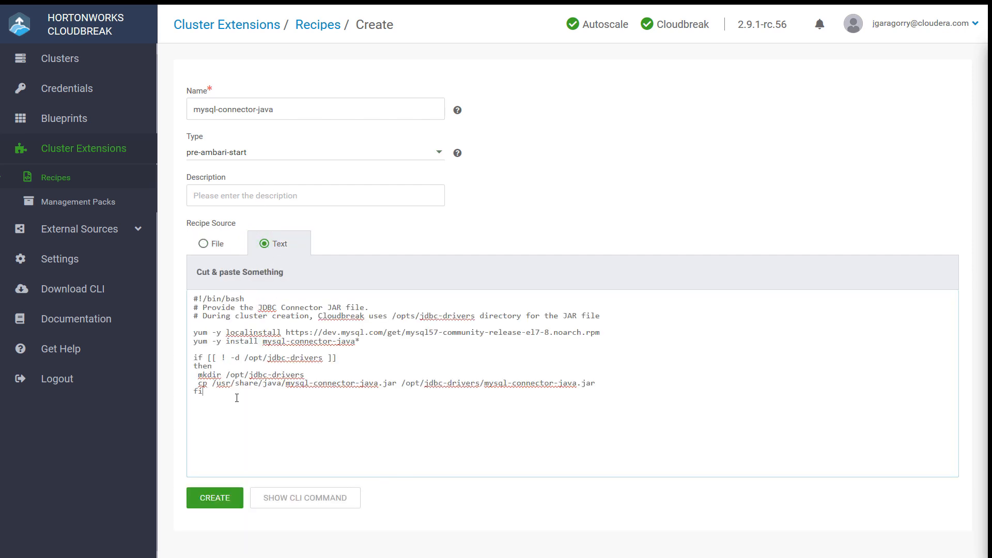
{"action": "left_click", "coordinate": [222, 498]}
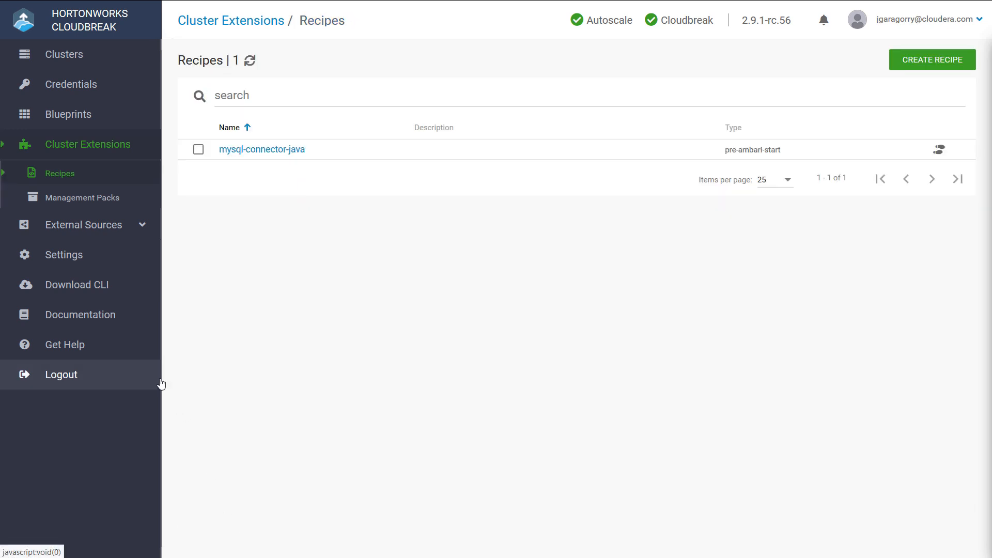
Step: Begin registering an external database configuration named mysqldb with type Ambari
{"action": "left_click", "coordinate": [122, 231]}
{"action": "left_click", "coordinate": [114, 280]}
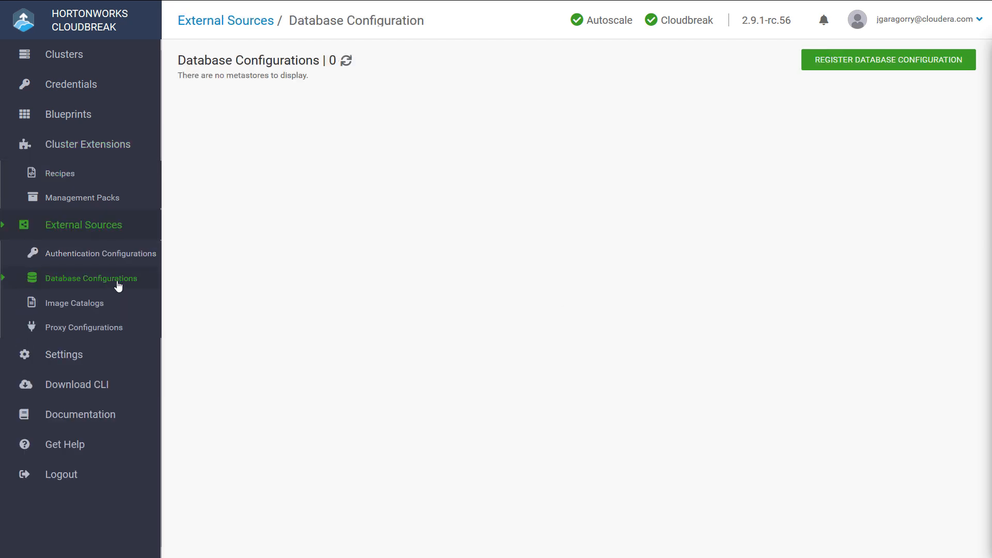
{"action": "left_click", "coordinate": [866, 64]}
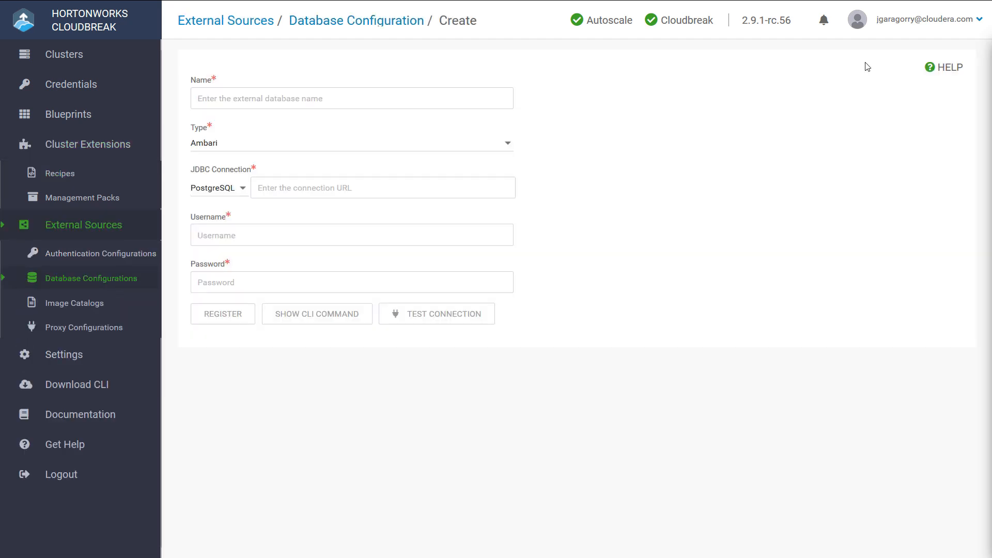
{"action": "left_click", "coordinate": [355, 100]}
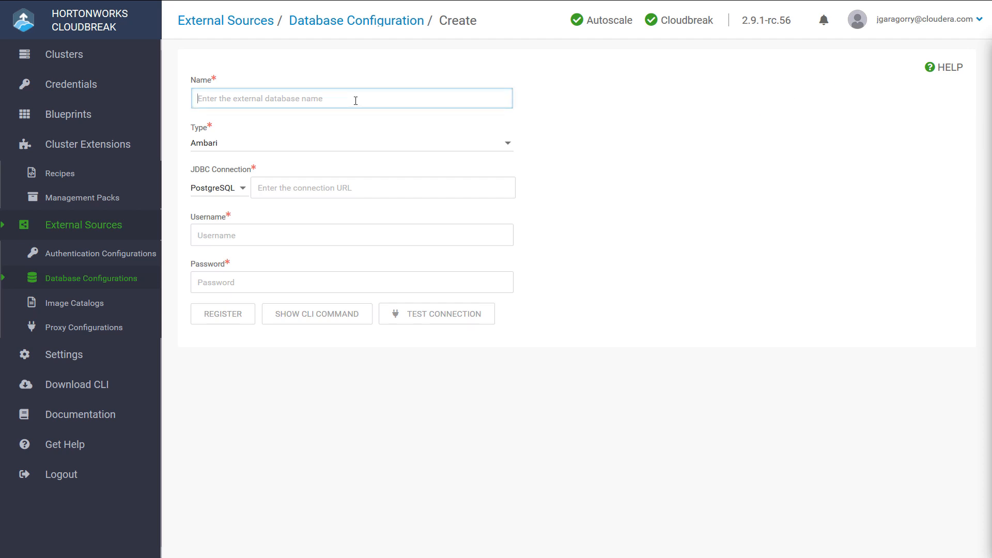
{"action": "type", "text": "my"}
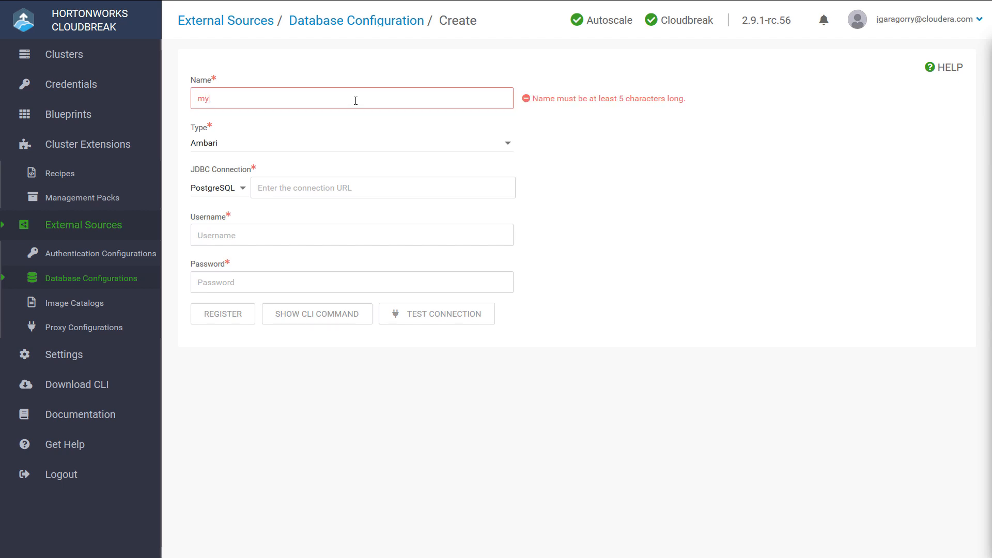
{"action": "type", "text": "sqldb"}
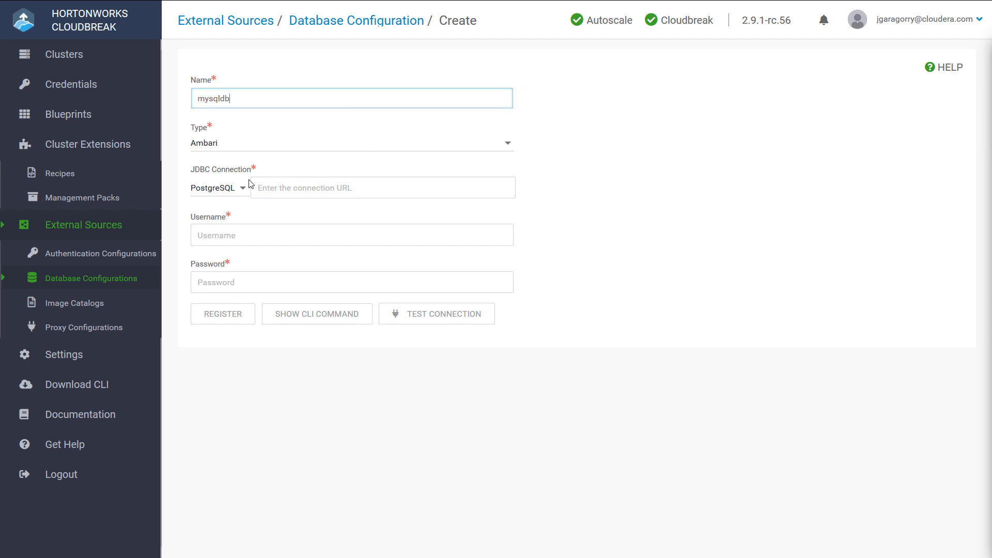
{"action": "left_click", "coordinate": [253, 149]}
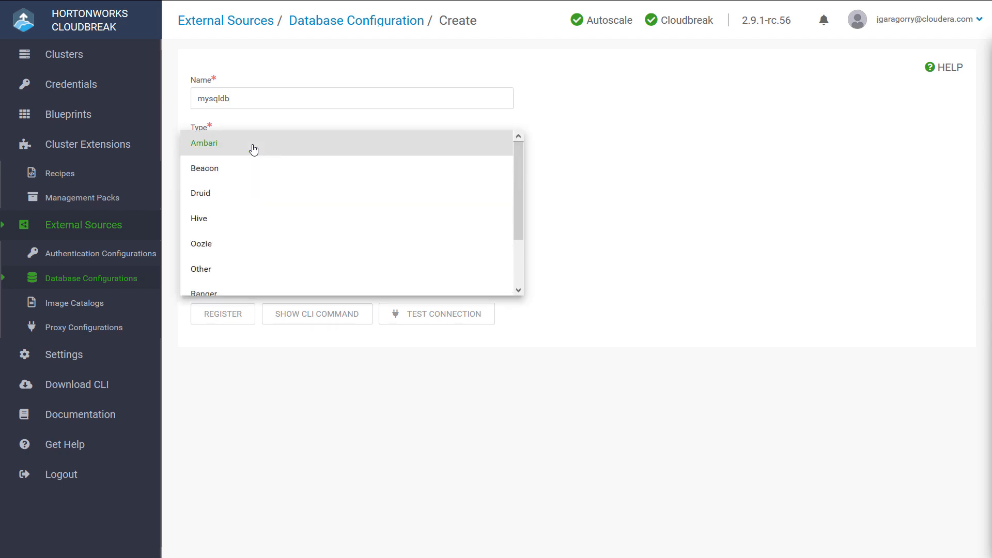
{"action": "left_click", "coordinate": [252, 150]}
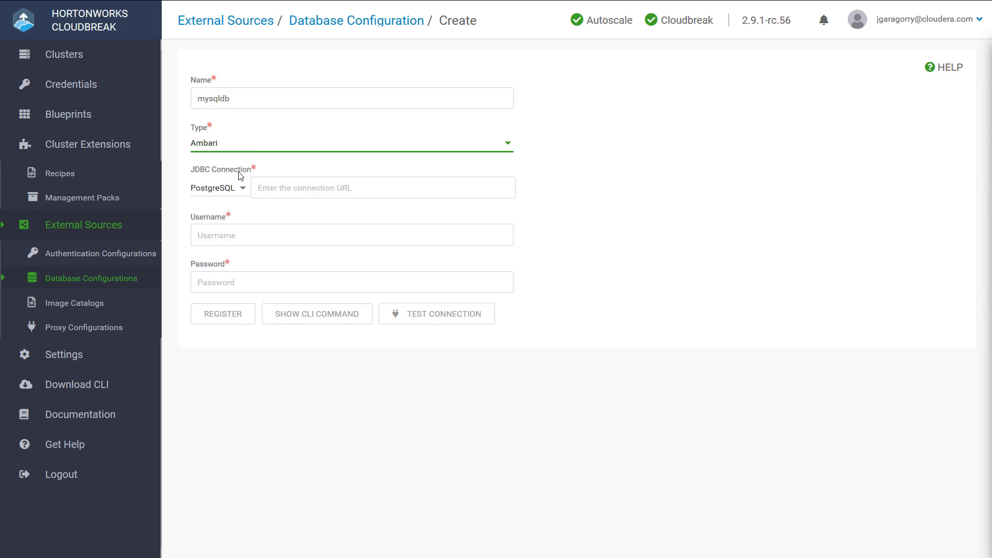
Step: Set the JDBC connection to MySQL with the URL 172.26.84.190:3306/prodambari
{"action": "left_click", "coordinate": [239, 191]}
{"action": "left_click", "coordinate": [221, 165]}
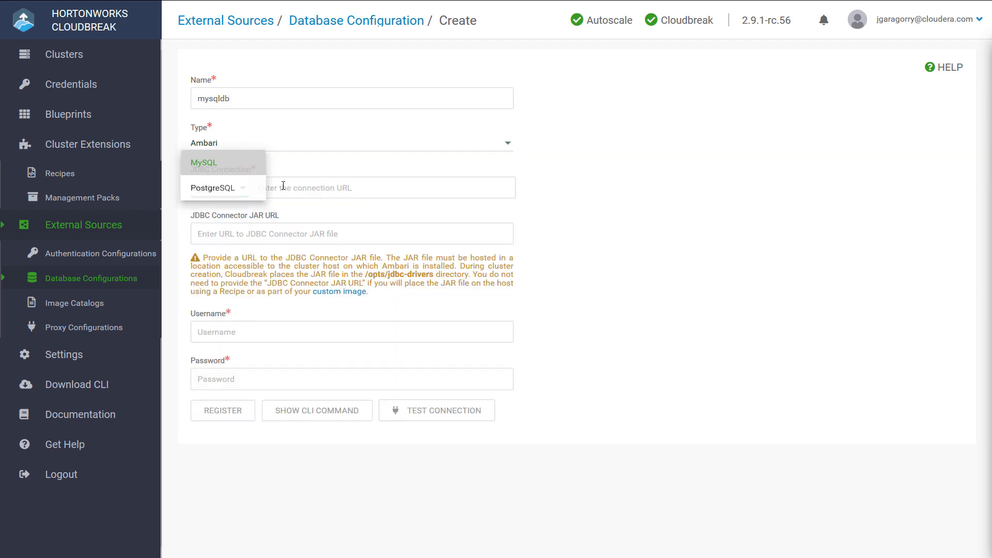
{"action": "left_click", "coordinate": [308, 187]}
{"action": "type", "text": "172.26.84.190:3306/prodambari"}
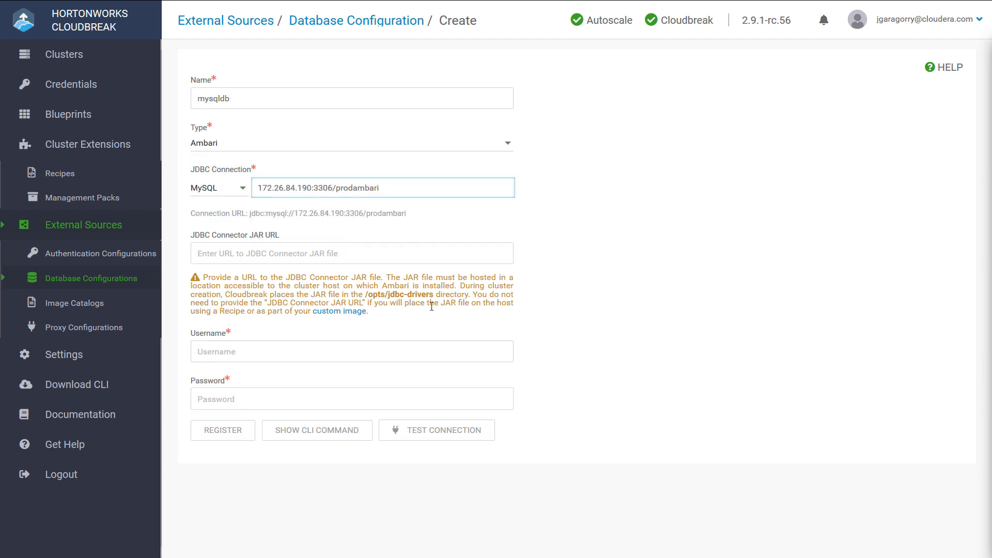
{"action": "left_click_drag", "start_coordinate": [364, 295], "coordinate": [434, 294]}
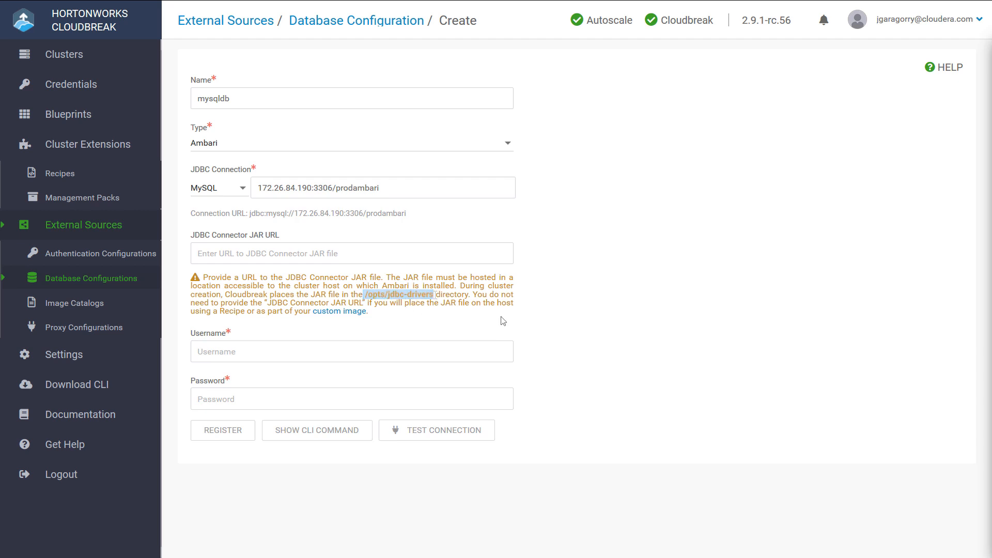
Step: Enter dbambari as the database username and fill in the database password
{"action": "left_click", "coordinate": [343, 354]}
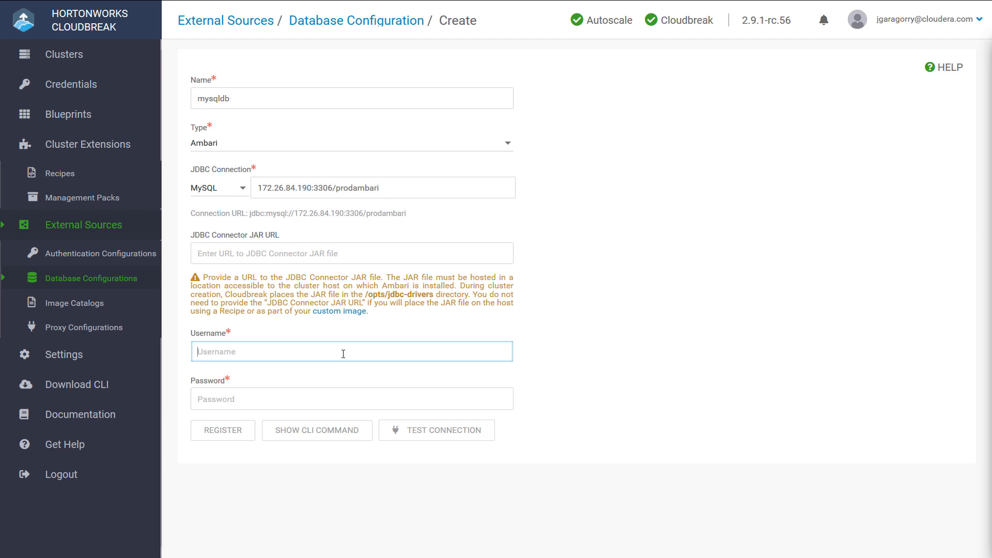
{"action": "type", "text": "dbambari"}
{"action": "left_click", "coordinate": [288, 399]}
{"action": "type", "text": "••••••••"}
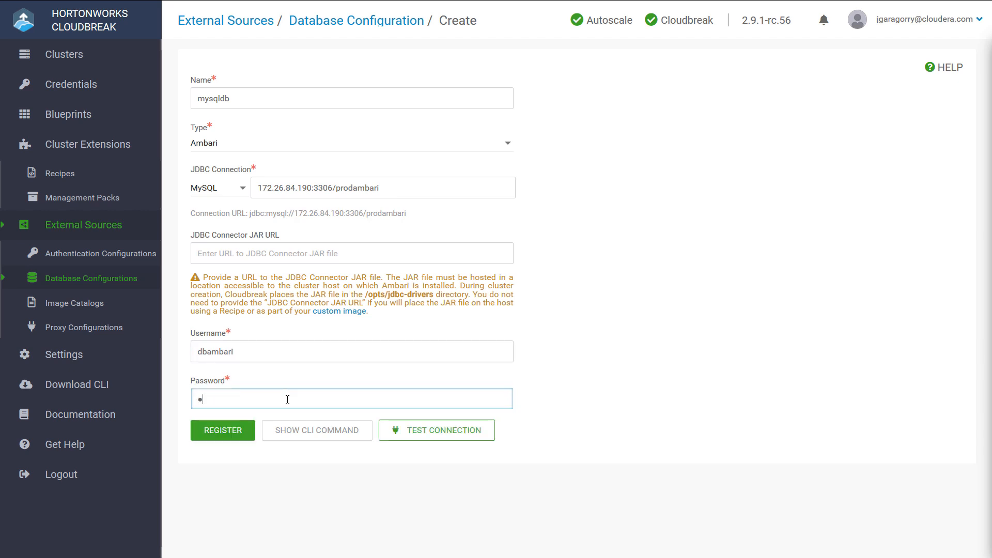
{"action": "type", "text": "••"}
Step: Finish entering the database password and register the mysqldb database configuration
{"action": "left_click", "coordinate": [230, 433]}
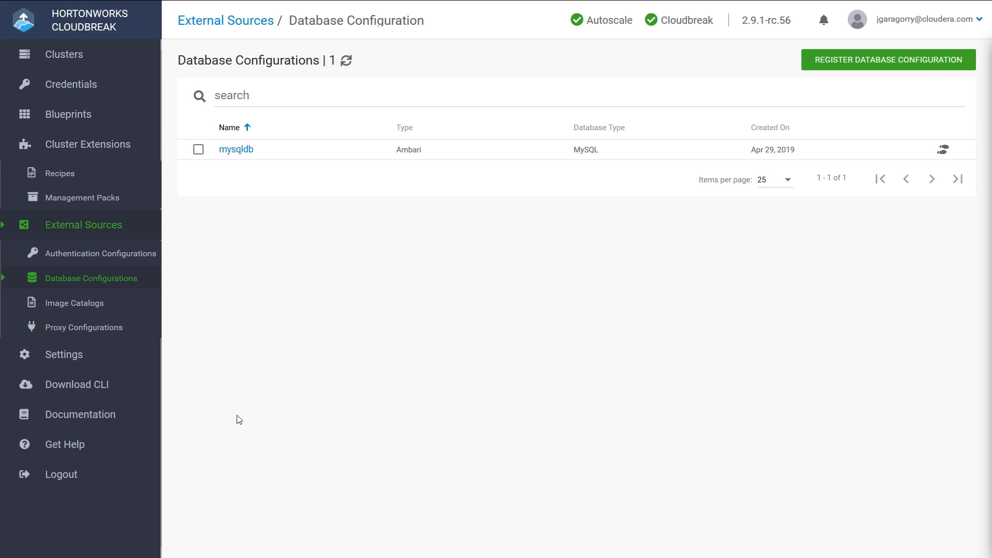
Step: Start creating a new cluster in advanced mode and name it ambaridemo
{"action": "left_click", "coordinate": [128, 64]}
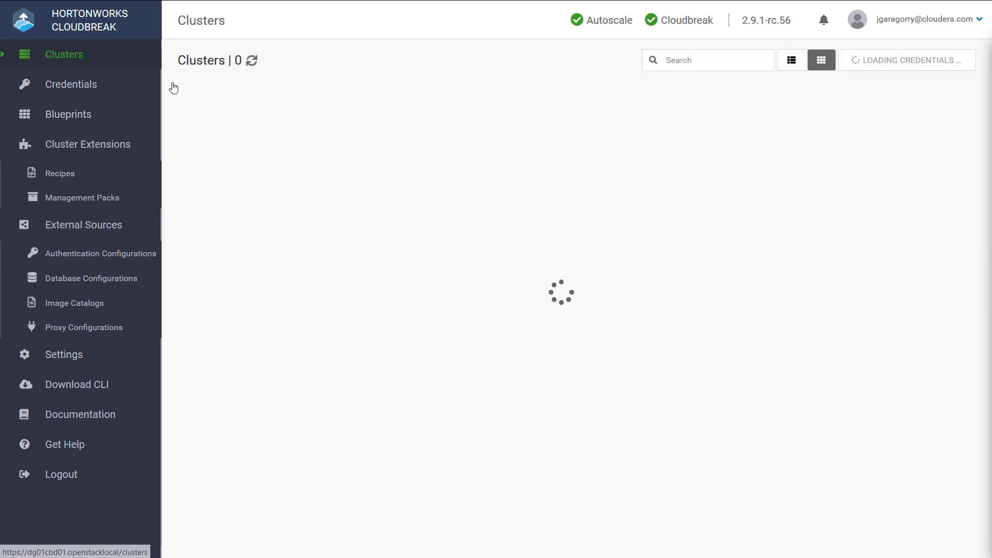
{"action": "left_click", "coordinate": [934, 64]}
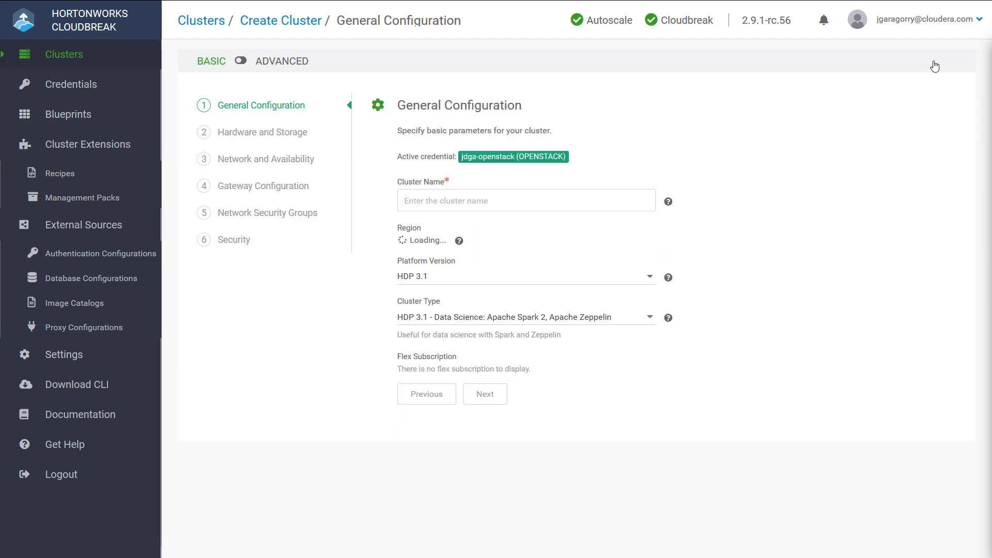
{"action": "left_click", "coordinate": [240, 61]}
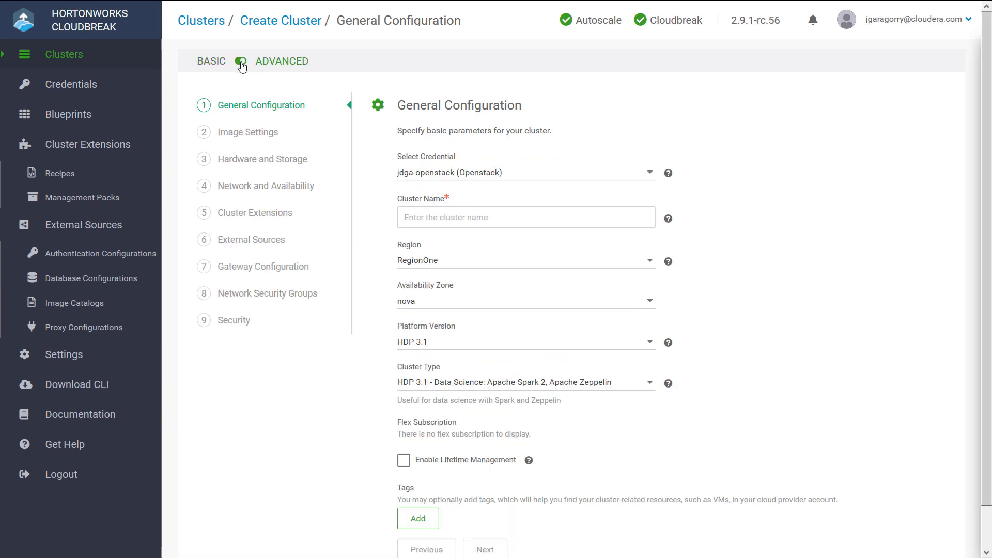
{"action": "left_click", "coordinate": [453, 219]}
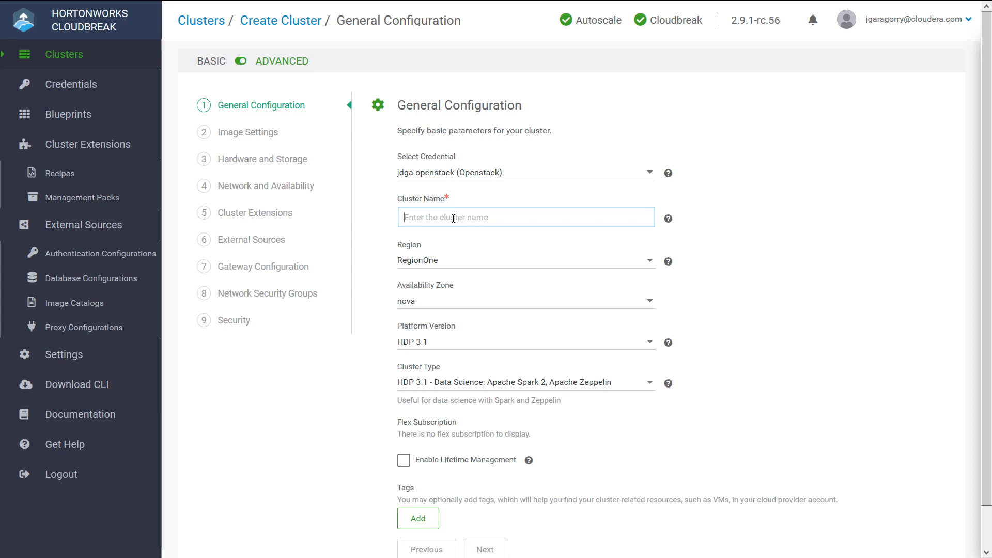
{"action": "type", "text": "amba"}
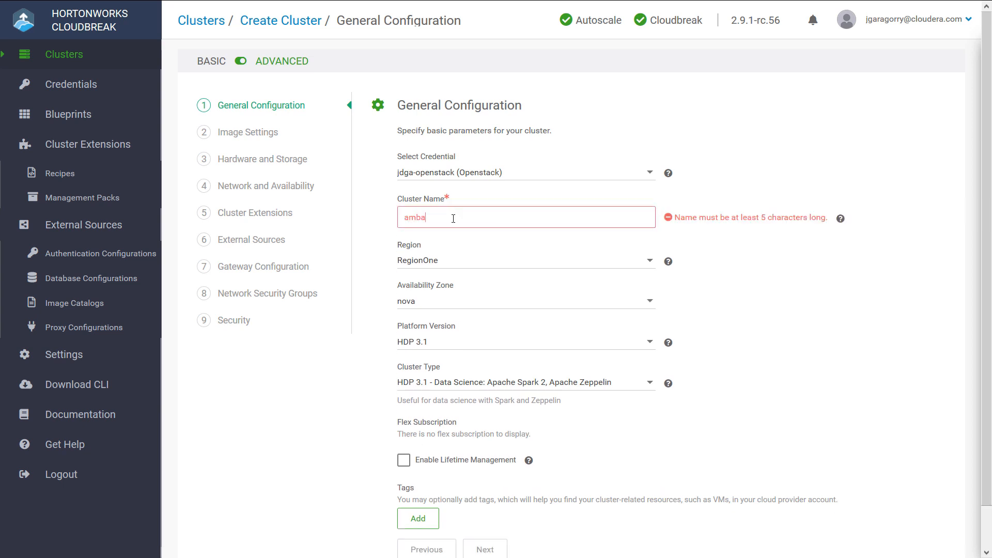
{"action": "type", "text": "ridemo"}
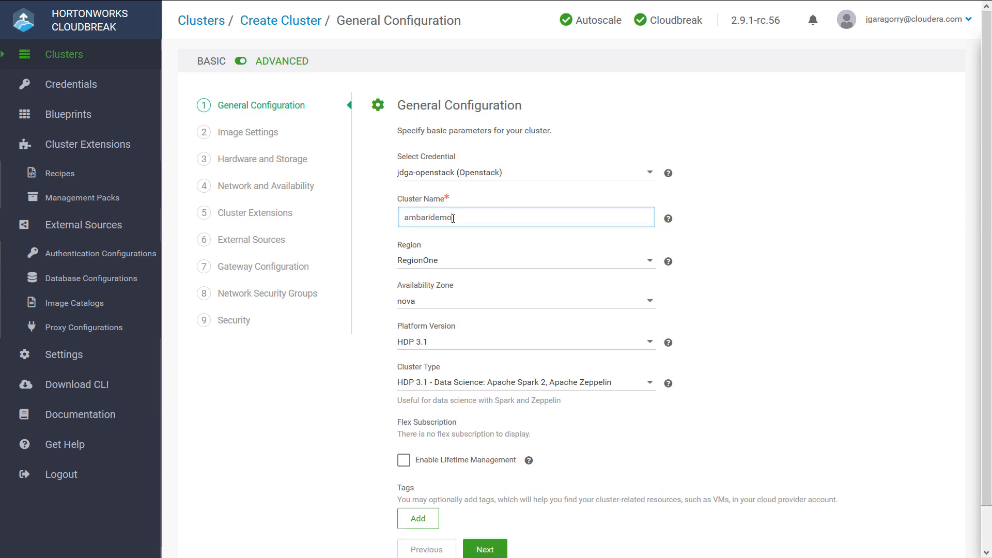
Step: Set the cluster type to BP-HDP-3.1-ZK-SingleNode and proceed to the image settings
{"action": "left_click", "coordinate": [488, 382]}
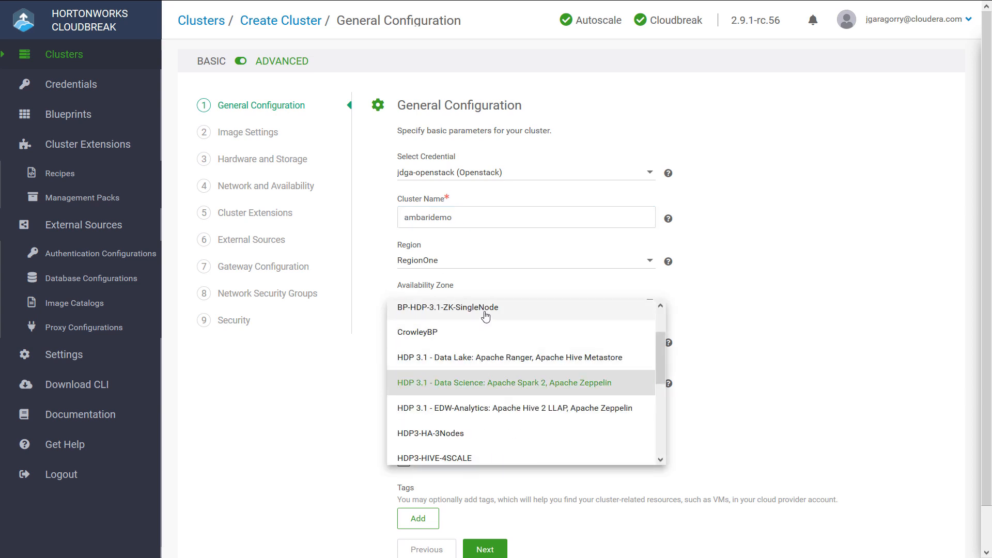
{"action": "left_click", "coordinate": [485, 309]}
{"action": "scroll", "coordinate": [768, 414], "scroll_direction": "down", "scroll_amount": 1}
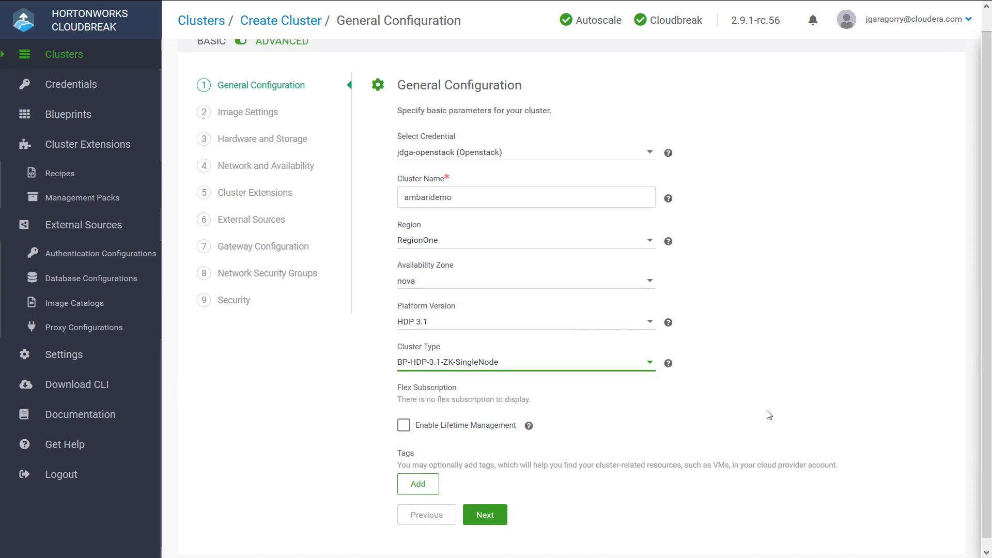
{"action": "left_click", "coordinate": [482, 511]}
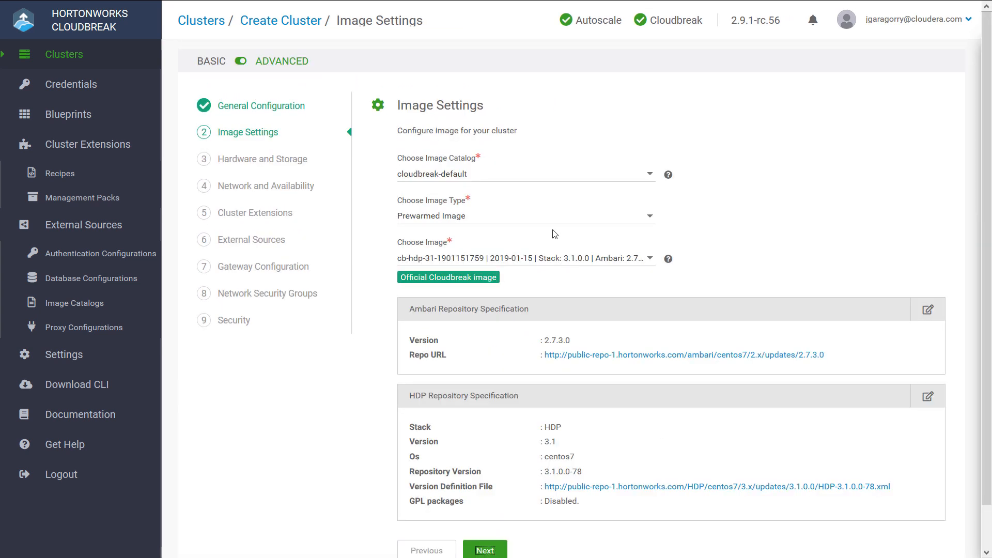
Step: Accept the default image and hardware settings, and configure the cluster network not to use a floating pool
{"action": "scroll", "coordinate": [696, 286], "scroll_direction": "down", "scroll_amount": 1}
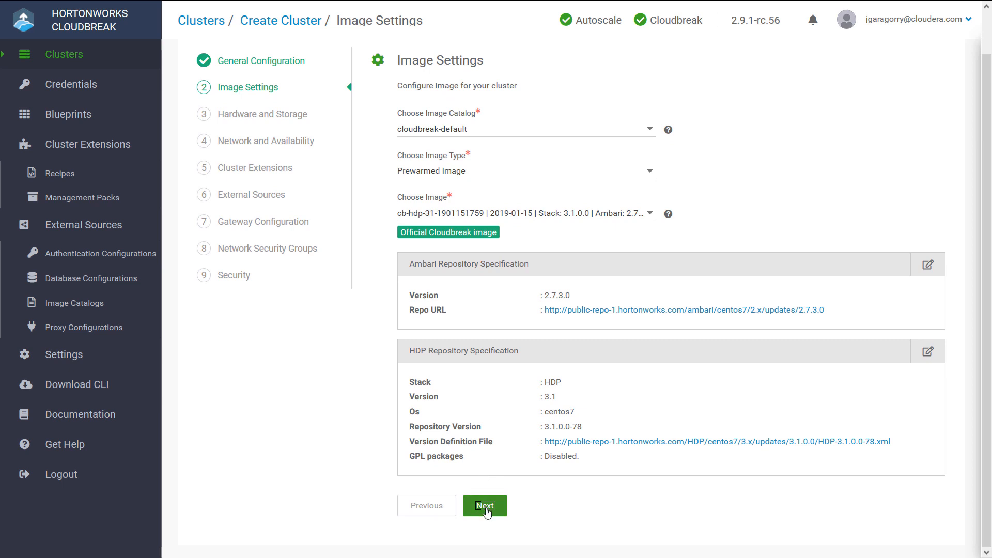
{"action": "left_click", "coordinate": [485, 506]}
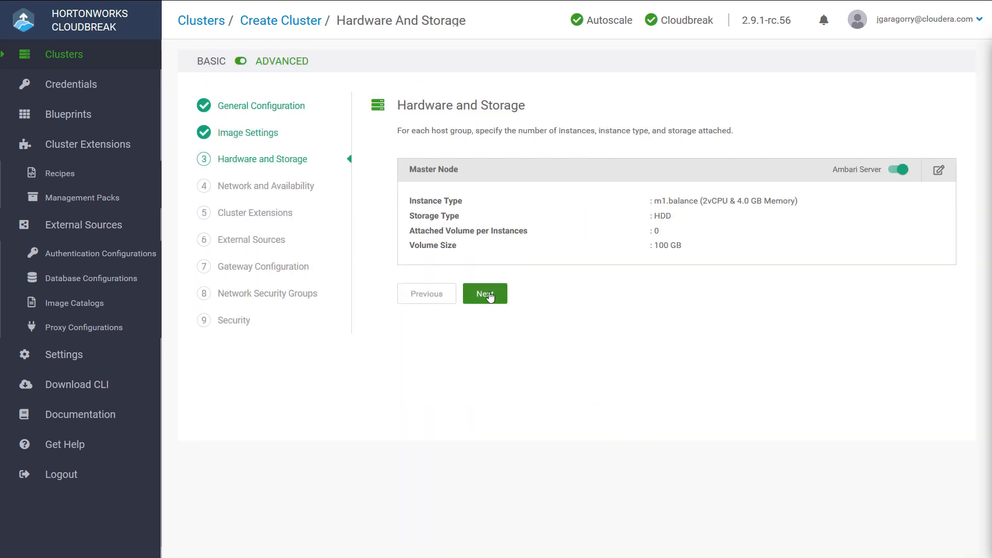
{"action": "left_click", "coordinate": [485, 294]}
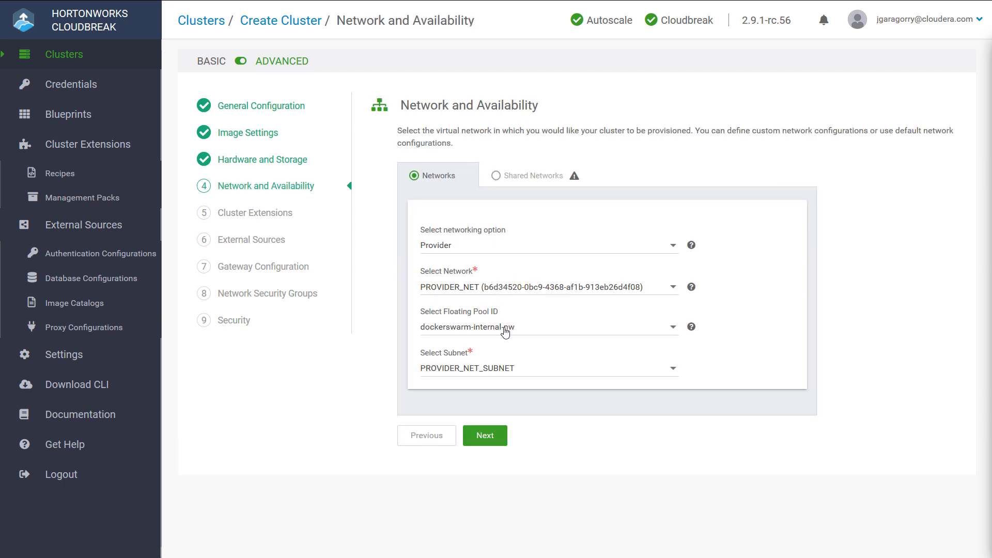
{"action": "left_click", "coordinate": [505, 333]}
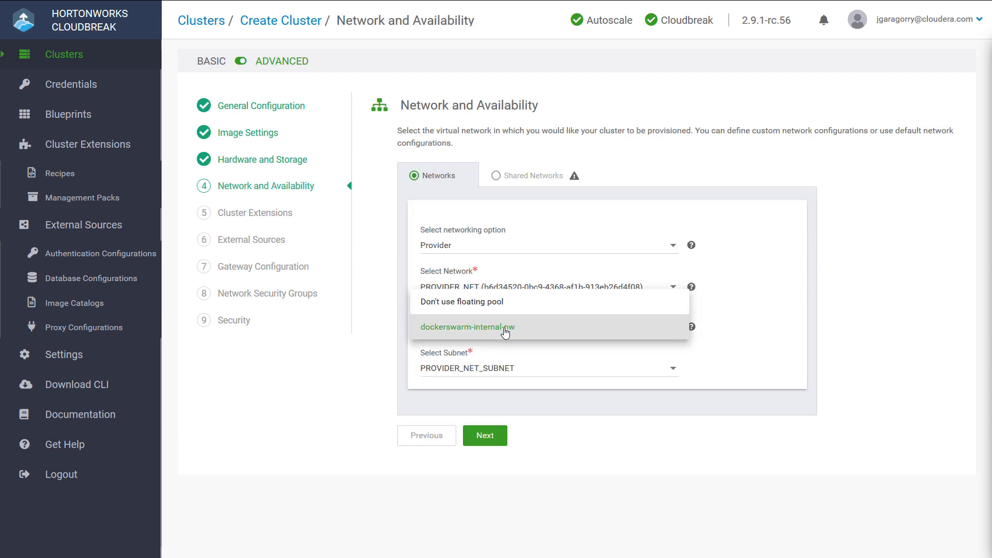
{"action": "left_click", "coordinate": [480, 309]}
{"action": "left_click", "coordinate": [488, 438]}
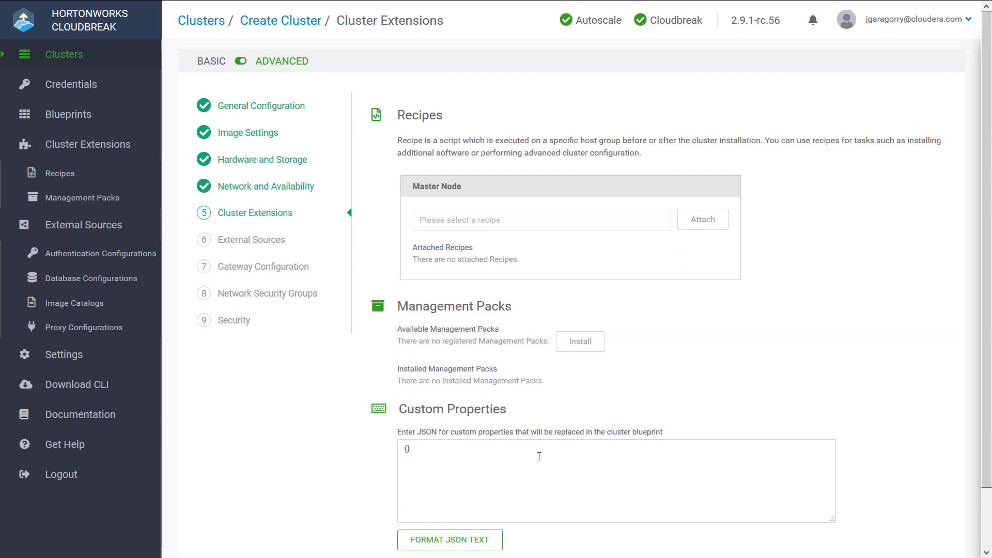
Step: Attach the mysql-connector-java recipe to the master node and continue to the external sources
{"action": "left_click", "coordinate": [612, 222]}
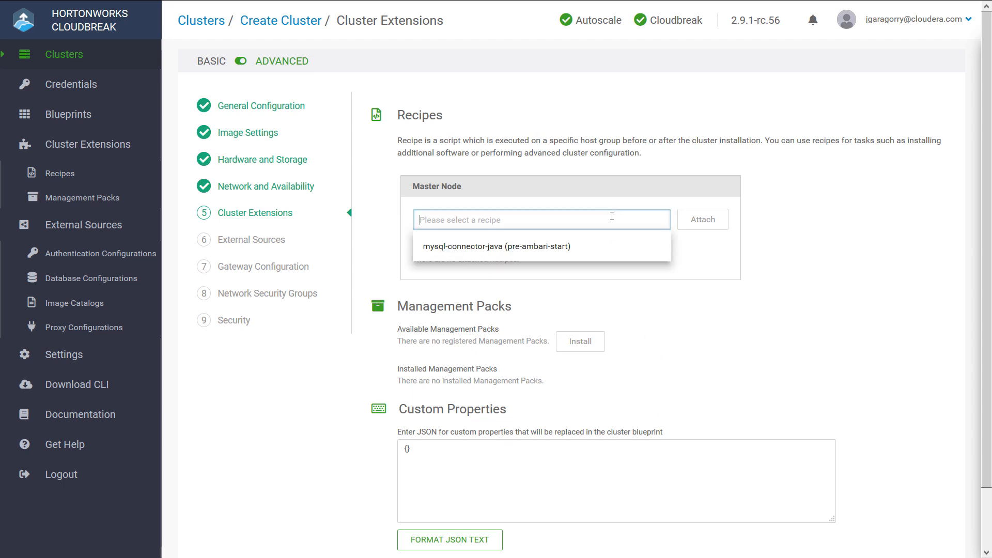
{"action": "left_click", "coordinate": [551, 247]}
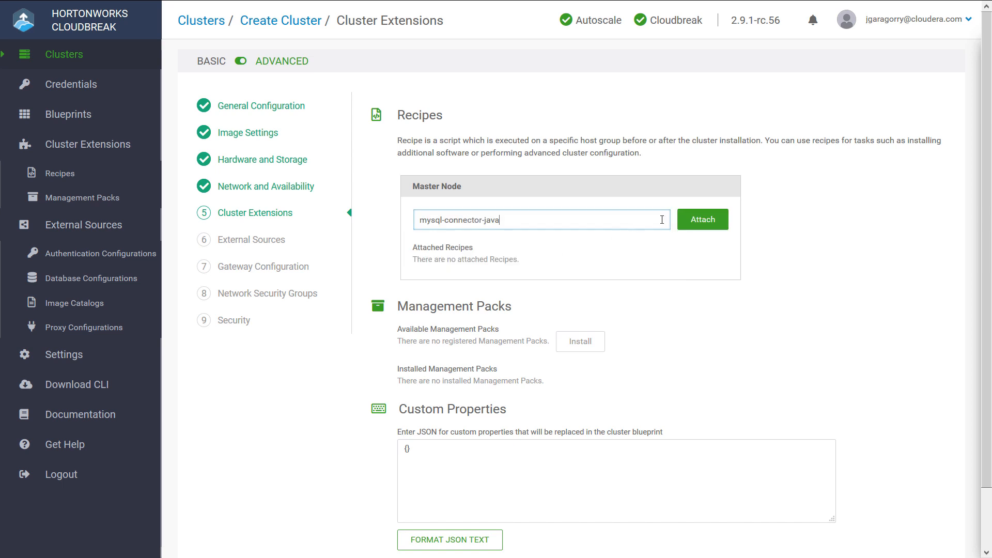
{"action": "left_click", "coordinate": [702, 219]}
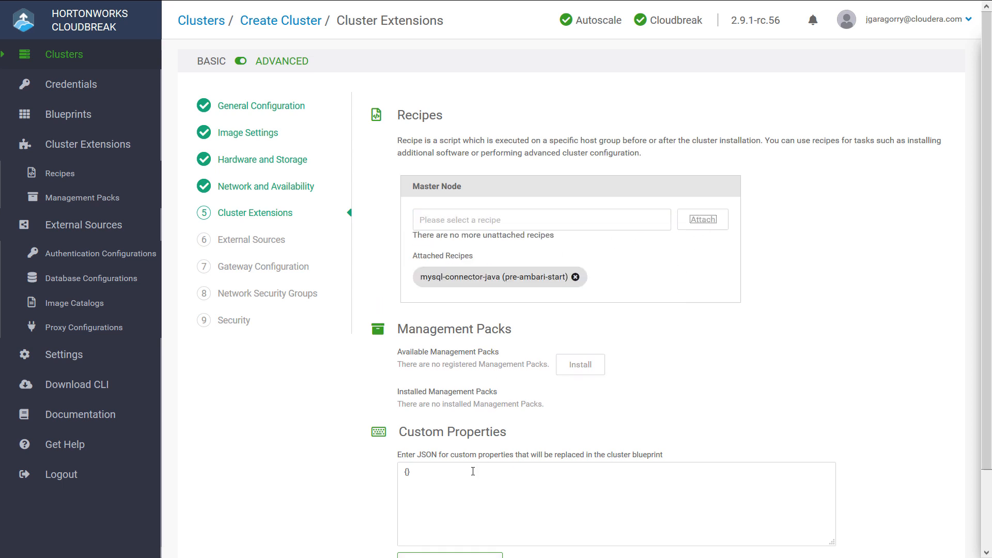
{"action": "scroll", "coordinate": [475, 467], "scroll_direction": "down", "scroll_amount": 2}
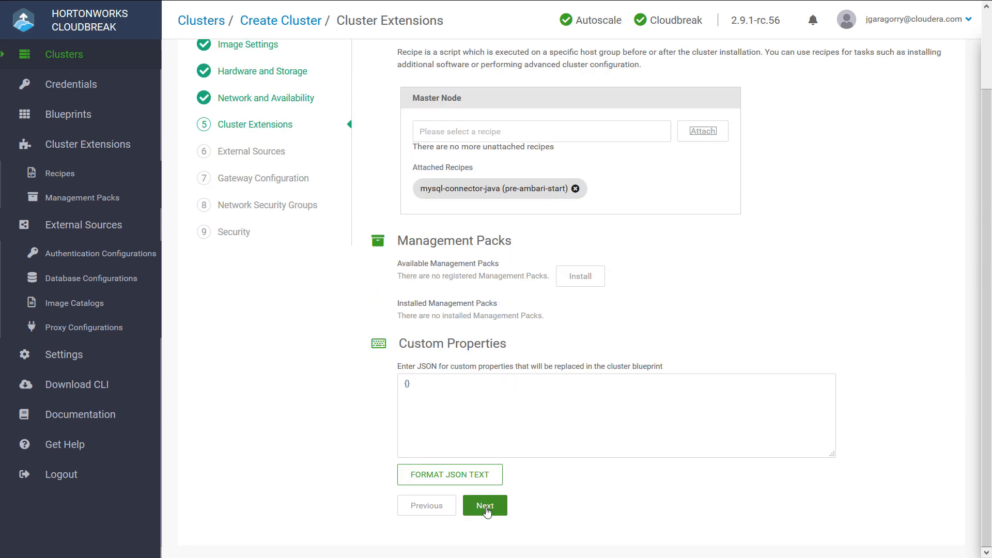
{"action": "left_click", "coordinate": [485, 506]}
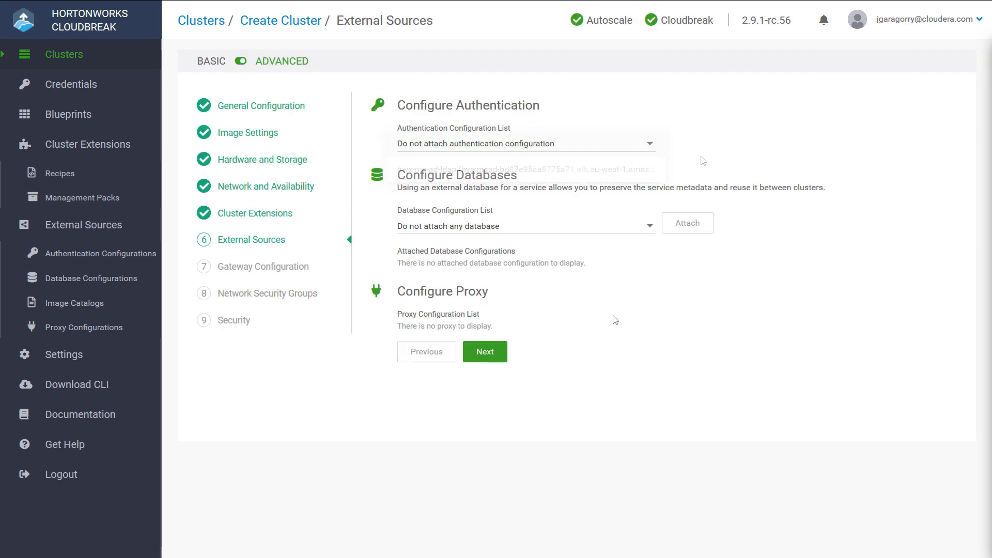
Step: Attach the mysqldb database configuration to the cluster and confirm that the JDBC connector JAR is supplied separately
{"action": "left_click", "coordinate": [607, 231]}
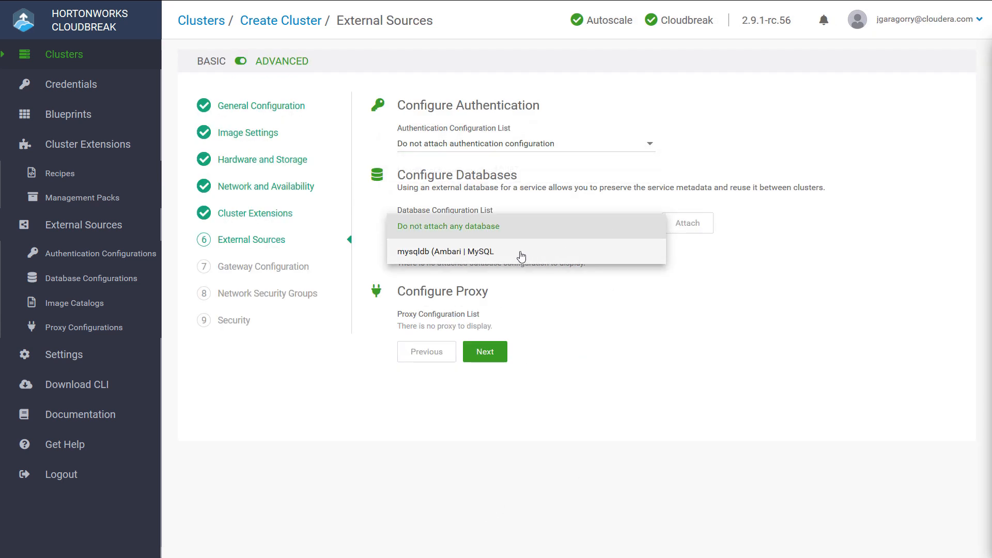
{"action": "left_click", "coordinate": [521, 255]}
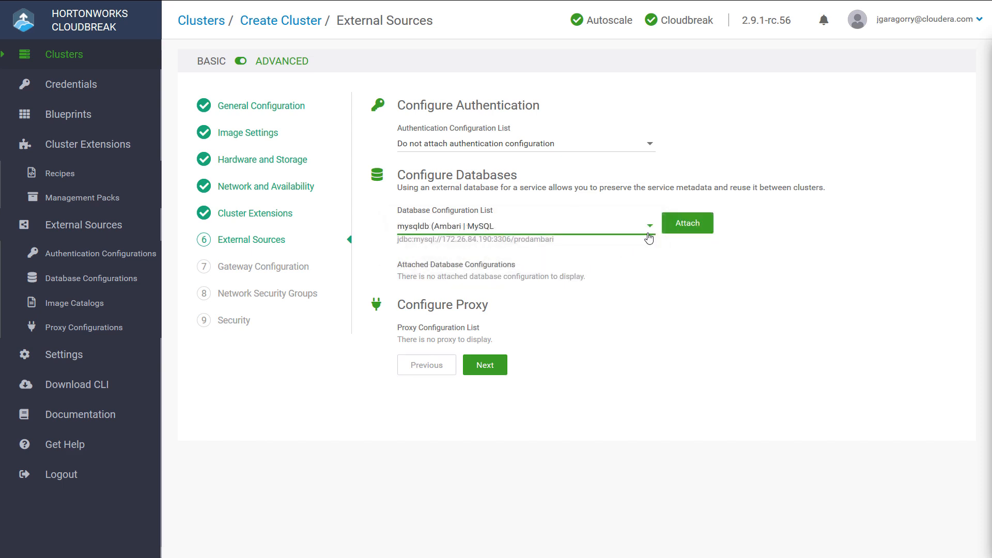
{"action": "left_click", "coordinate": [685, 225]}
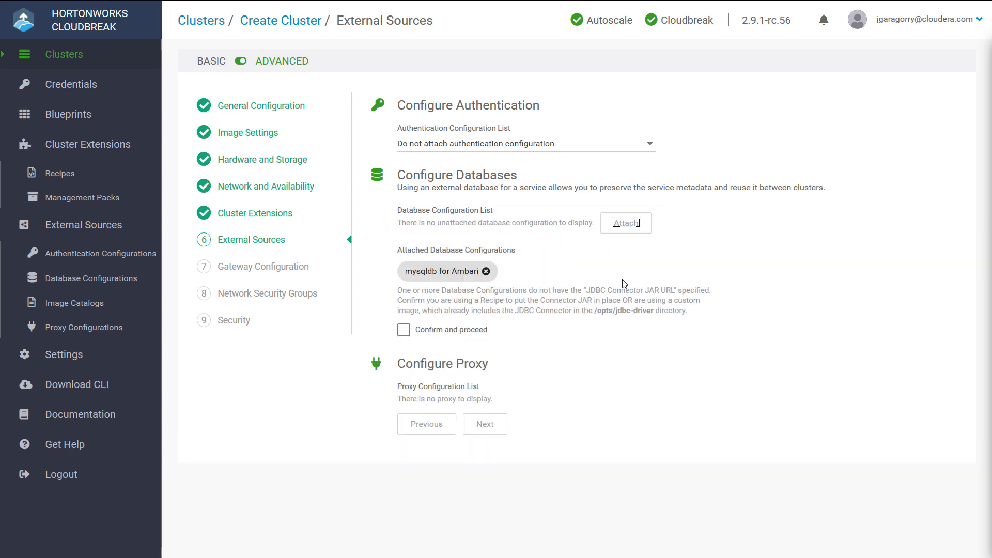
{"action": "left_click", "coordinate": [403, 331]}
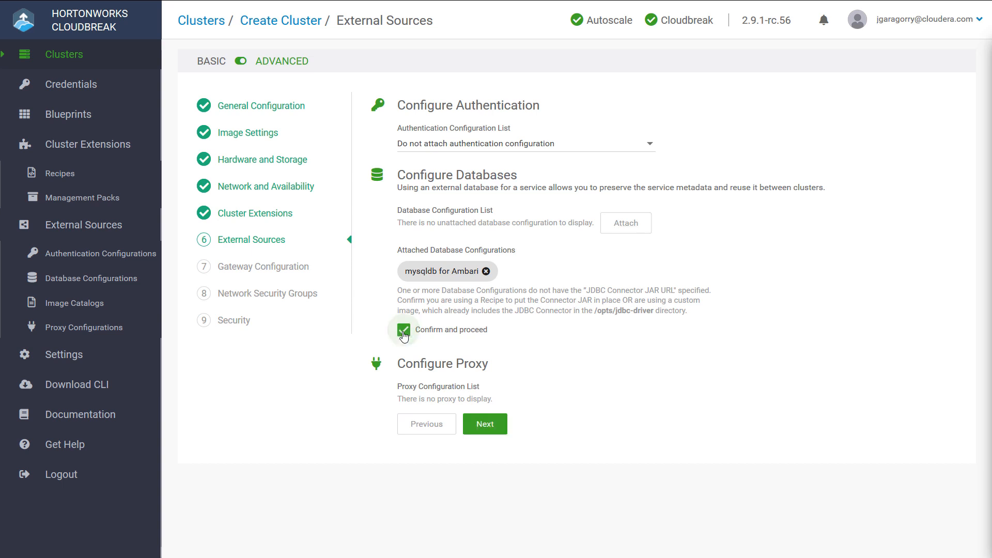
{"action": "left_click", "coordinate": [485, 425]}
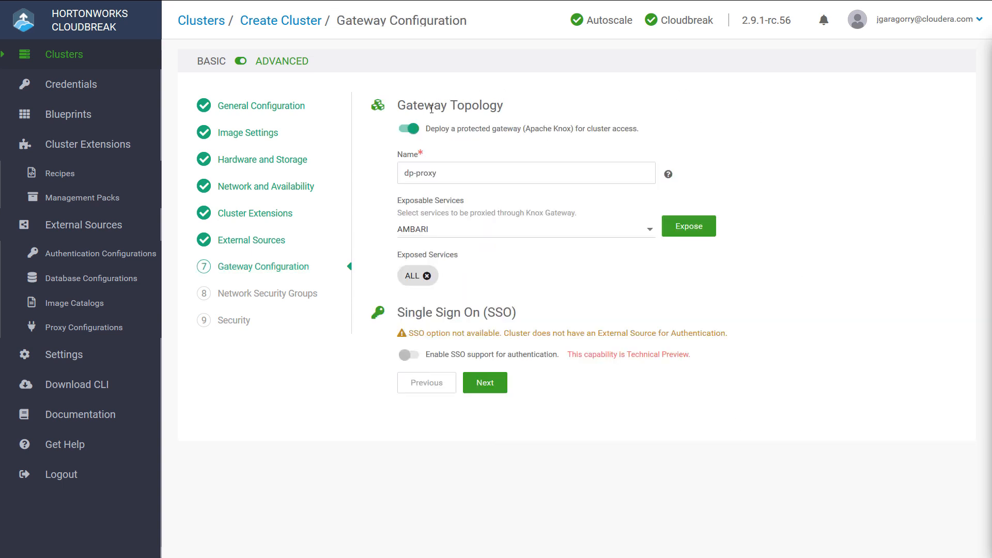
Step: Disable the protected Apache Knox gateway and accept the default network security groups
{"action": "left_click", "coordinate": [413, 128]}
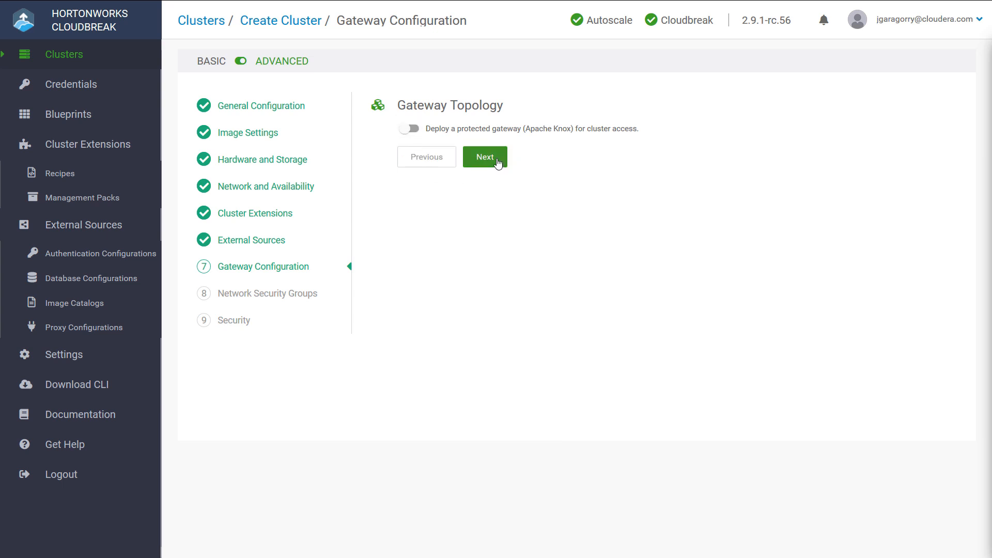
{"action": "left_click", "coordinate": [498, 164]}
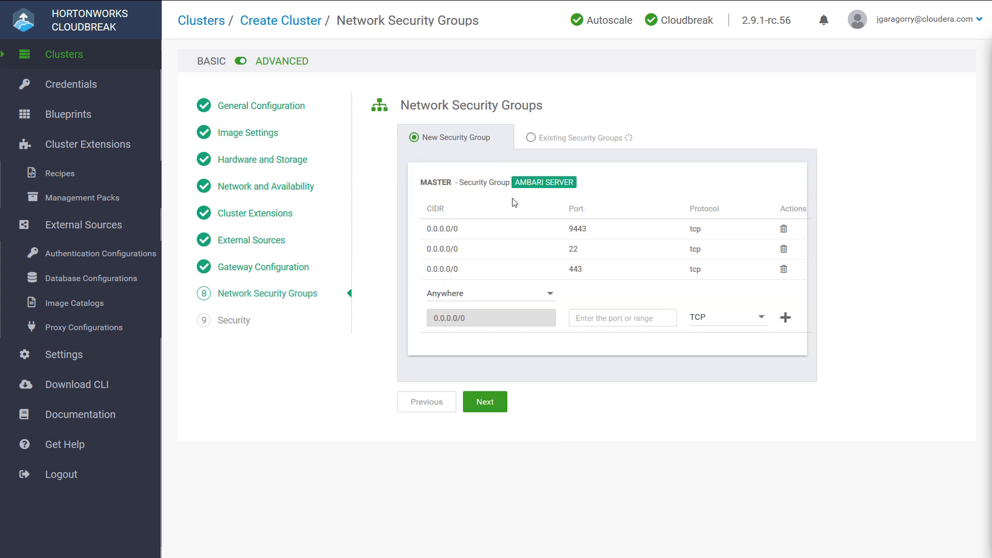
{"action": "left_click", "coordinate": [486, 402]}
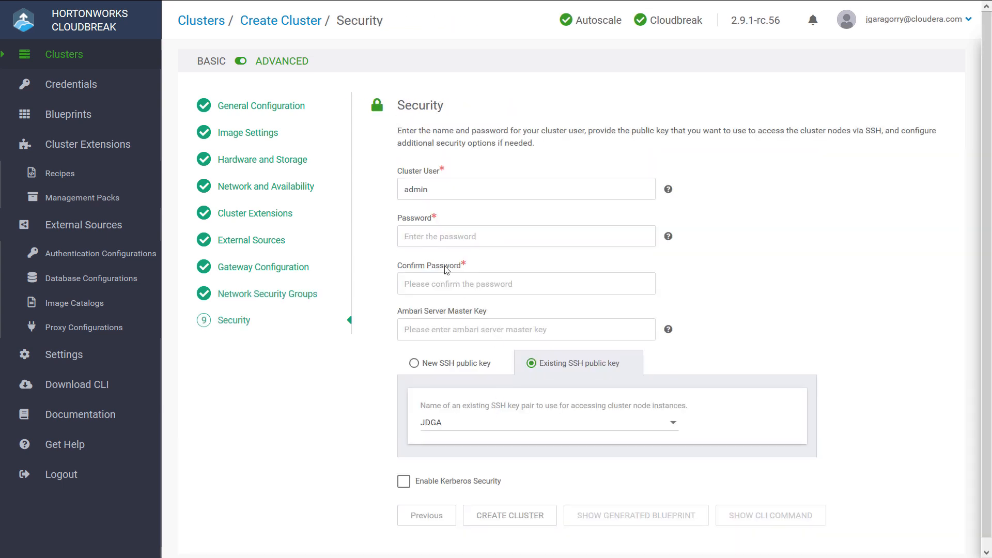
Step: Enter and confirm the cluster user's password, and choose support-jdga-main as the existing SSH public key
{"action": "left_click", "coordinate": [460, 237]}
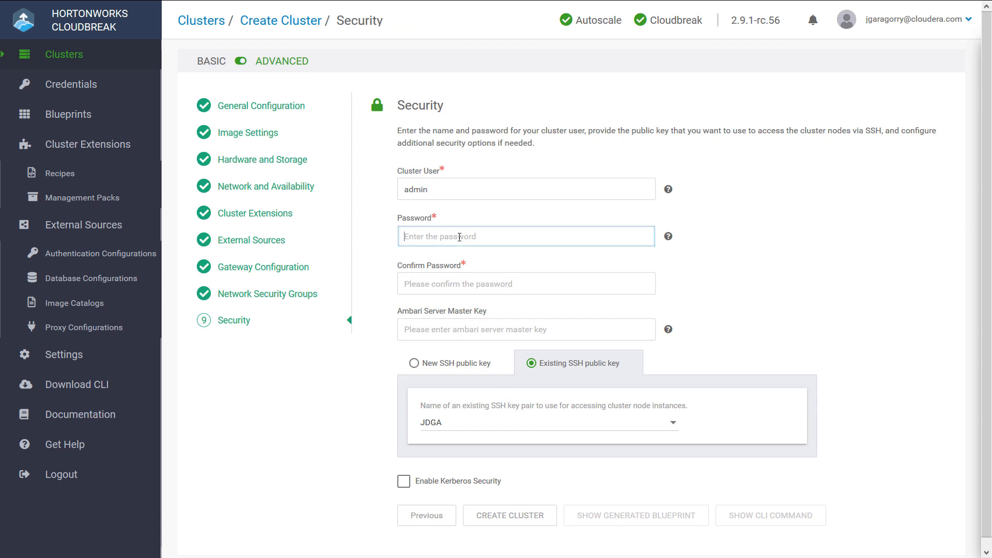
{"action": "type", "text": "admin12"}
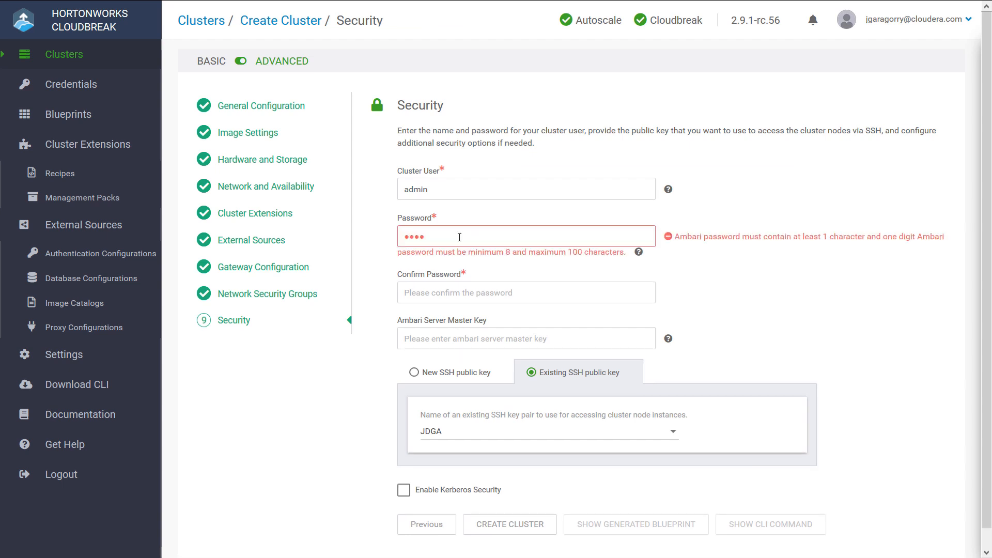
{"action": "type", "text": "345"}
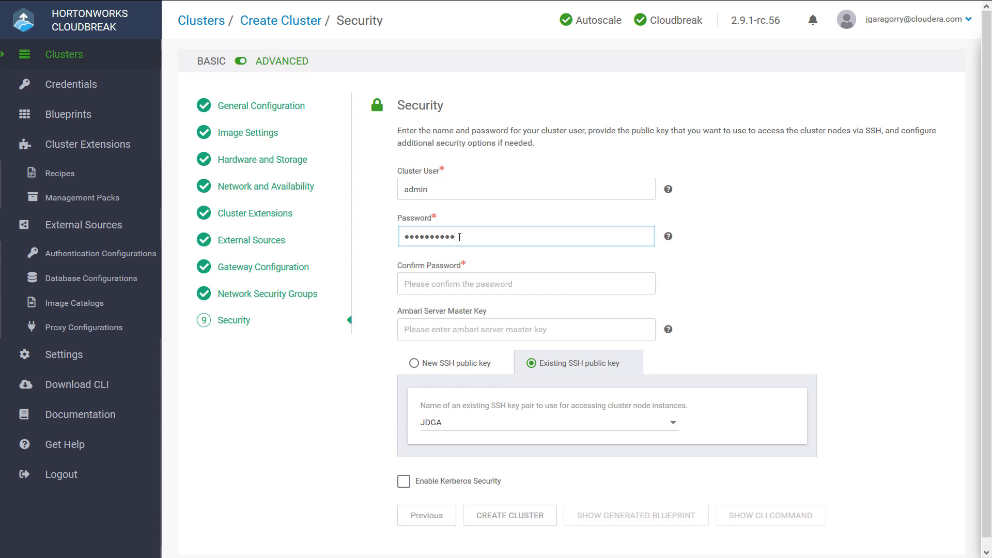
{"action": "type", "text": "6"}
{"action": "key", "text": "Tab"}
{"action": "type", "text": "admin12345"}
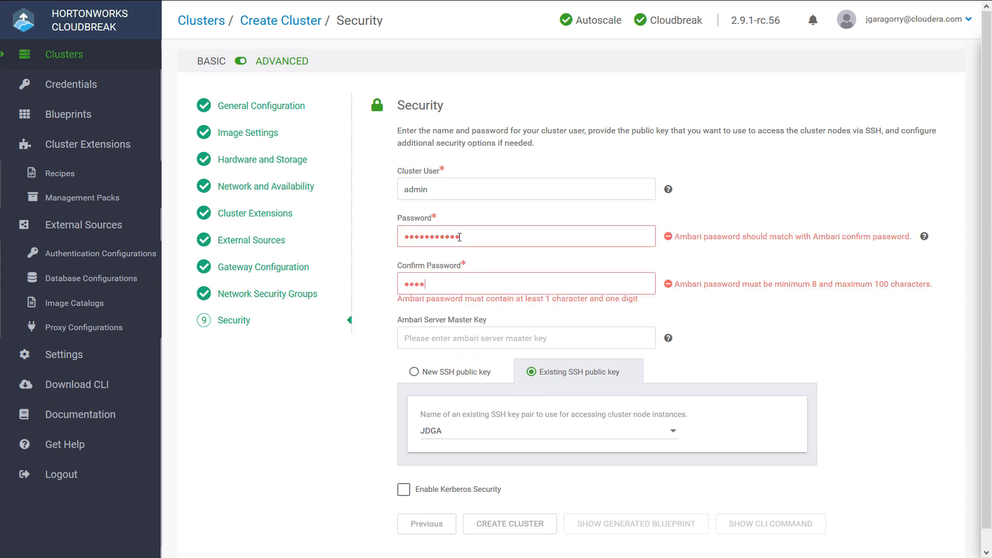
{"action": "type", "text": "6"}
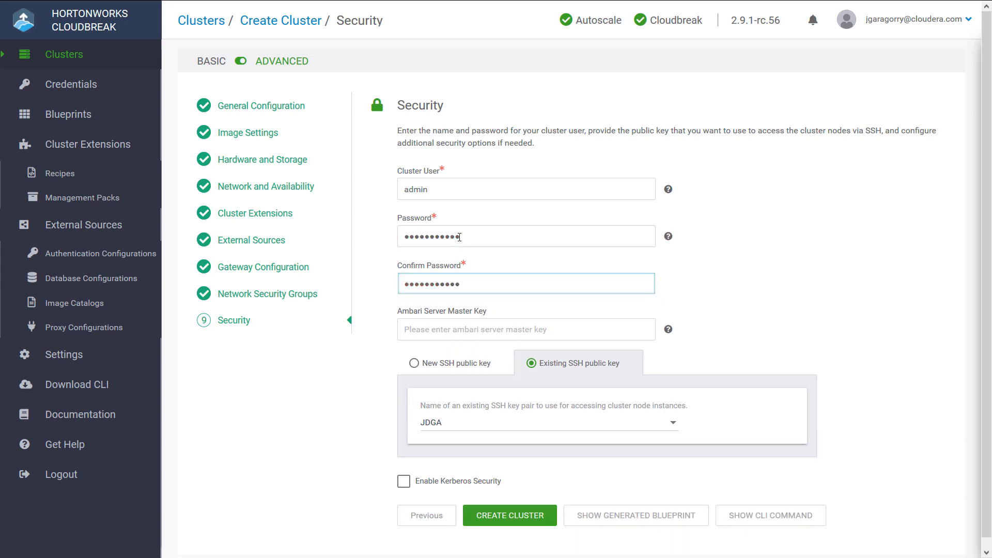
{"action": "left_click", "coordinate": [471, 423]}
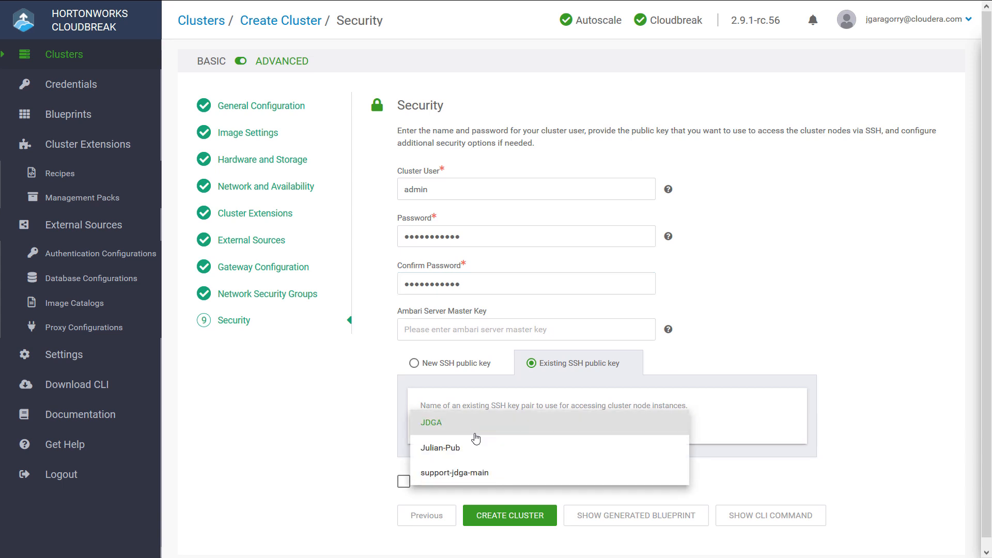
{"action": "left_click", "coordinate": [475, 478]}
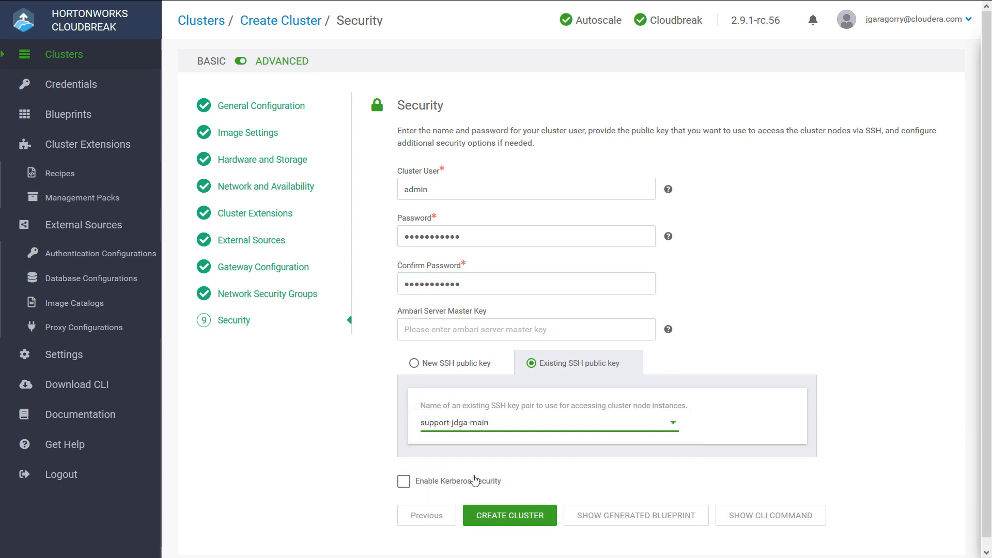
Step: Create the ambaridemo cluster with the configured settings and open its details page
{"action": "left_click", "coordinate": [509, 514]}
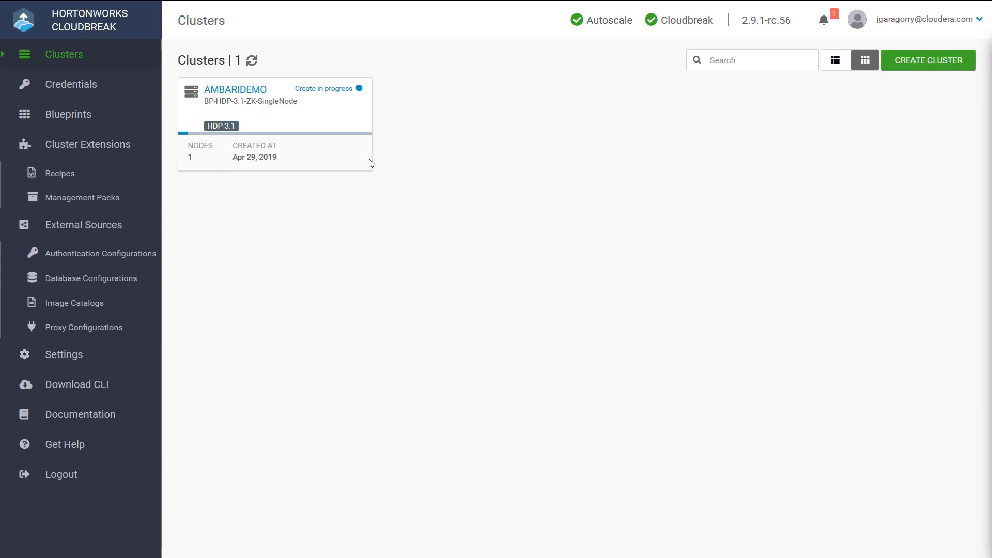
{"action": "left_click", "coordinate": [258, 104]}
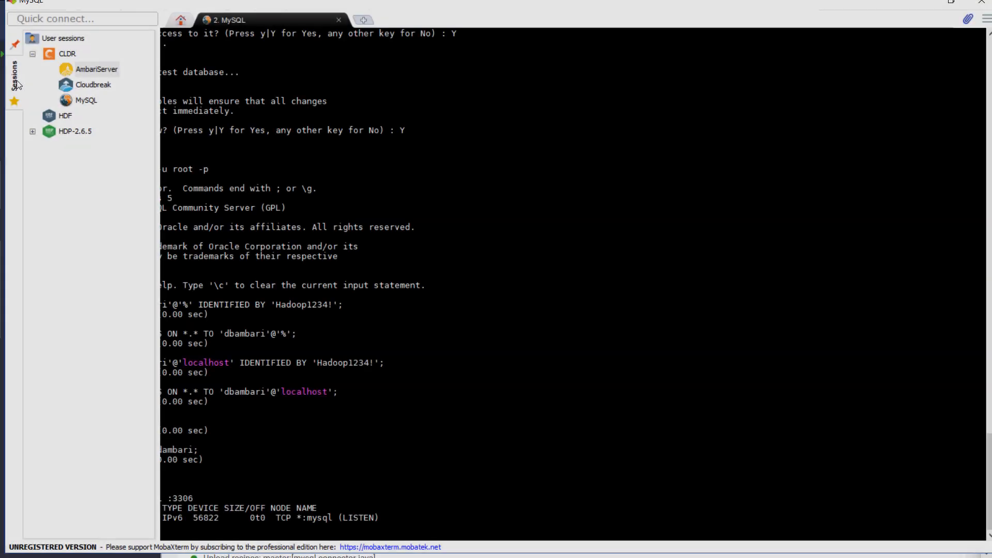
Step: In MobaXterm, connect to the AmbariServer session and follow the log /var/log/recipes/pre-ambari-start/mysql-connector-java.log with tail -f
{"action": "double_click", "coordinate": [86, 72]}
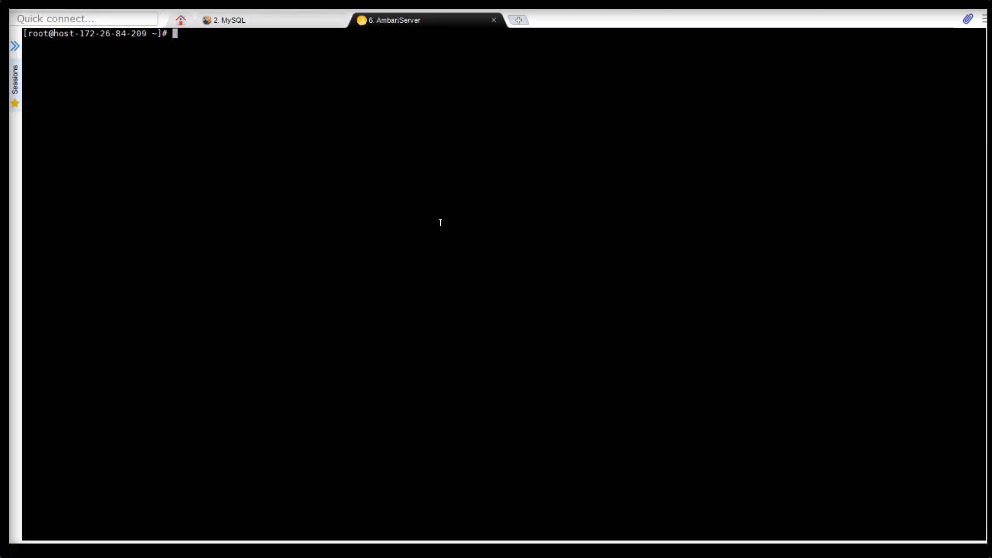
{"action": "type", "text": "tail -f /var/log/recipes/pre-ambari-start/"}
{"action": "key", "text": "Tab"}
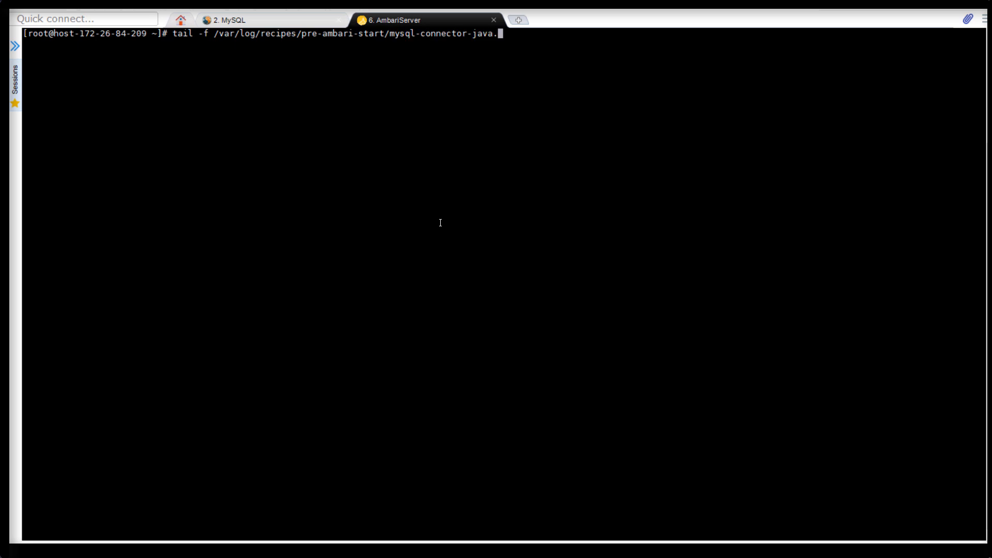
{"action": "key", "text": "Tab"}
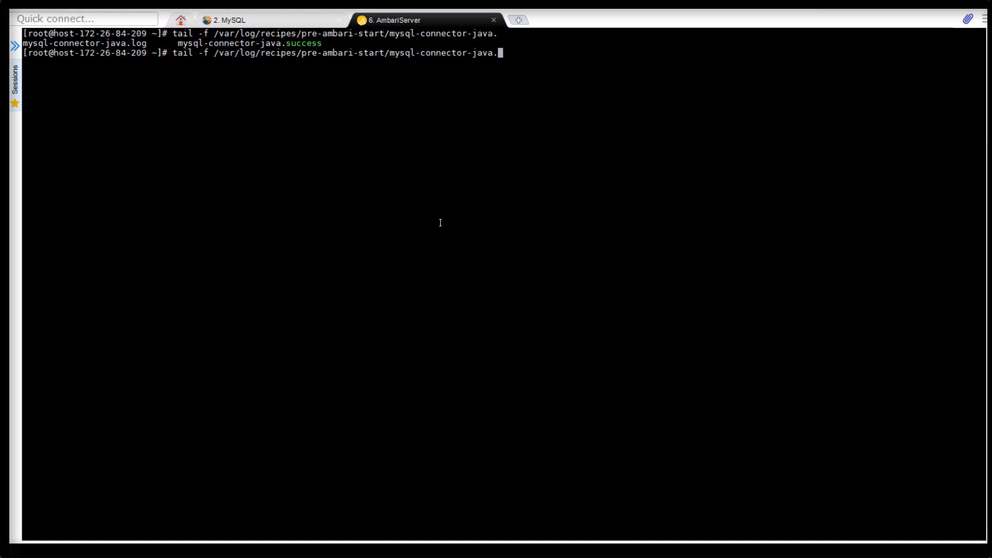
{"action": "type", "text": "lo"}
{"action": "key", "text": "Tab"}
{"action": "key", "text": "Return"}
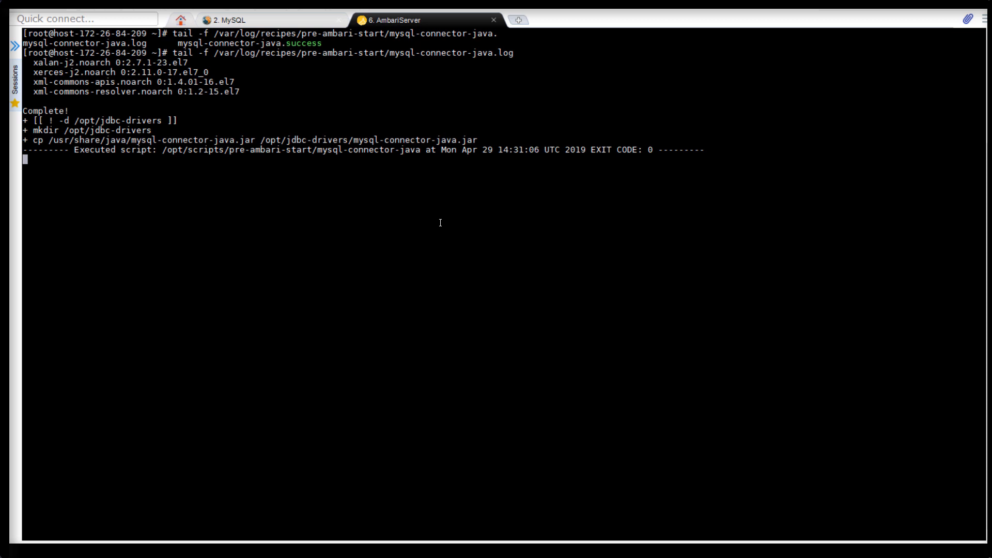
Step: Switch to the MySQL session and rerun lsof -i :3306 to check the connections on the database port
{"action": "left_click", "coordinate": [440, 223]}
{"action": "left_click", "coordinate": [300, 23]}
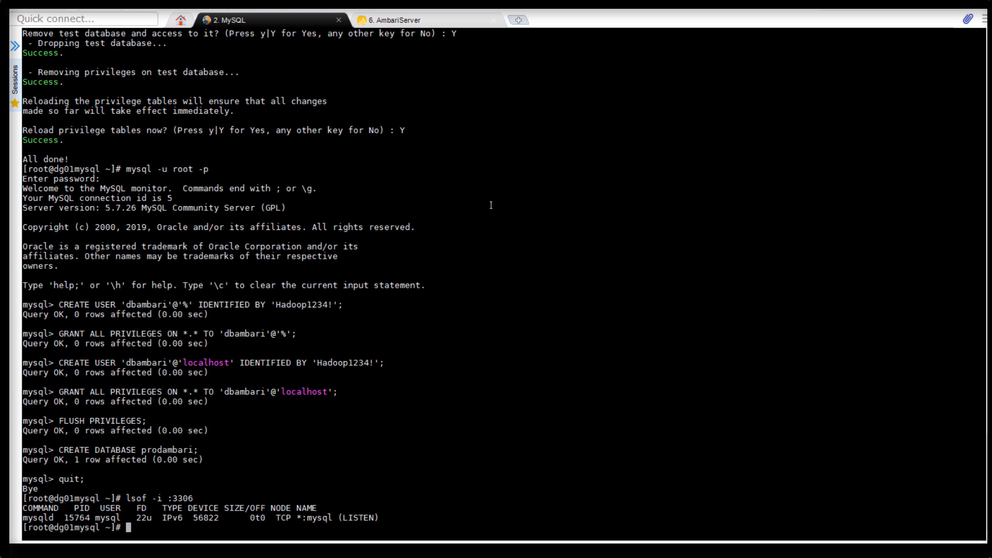
{"action": "key", "text": "Up"}
{"action": "key", "text": "Return"}
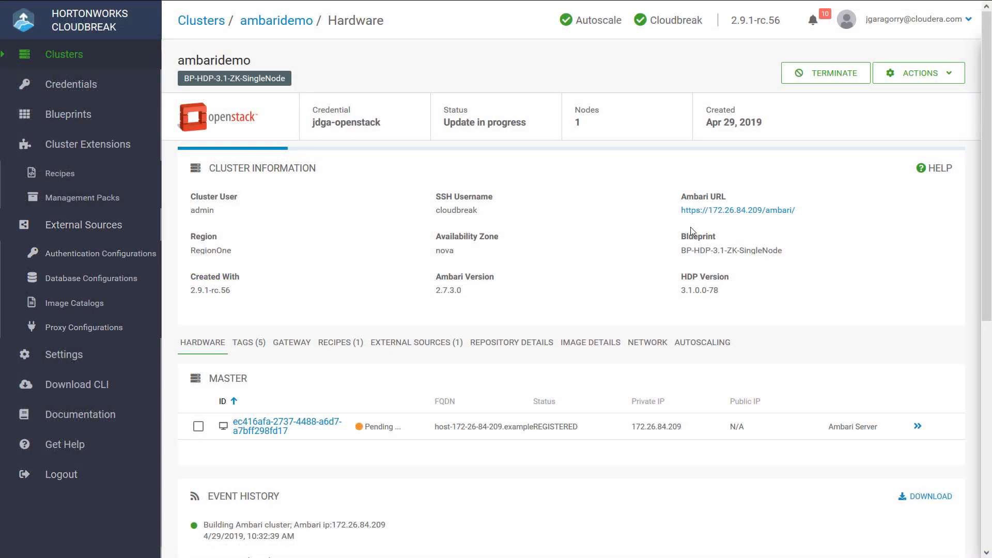
Step: Back in Cloudbreak, open the ambaridemo cluster's Ambari URL and sign in as admin with the account password
{"action": "left_click", "coordinate": [723, 210]}
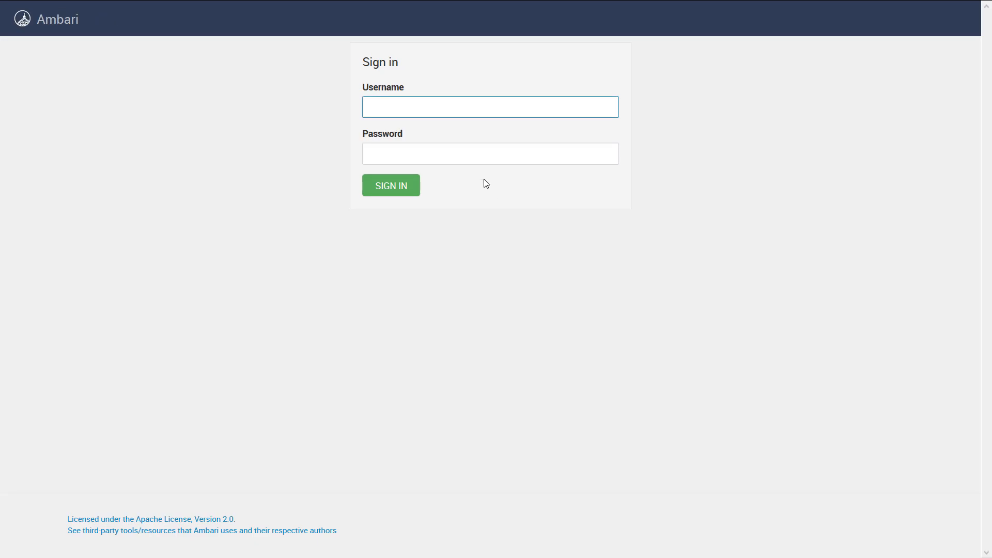
{"action": "type", "text": "admin"}
{"action": "key", "text": "Tab"}
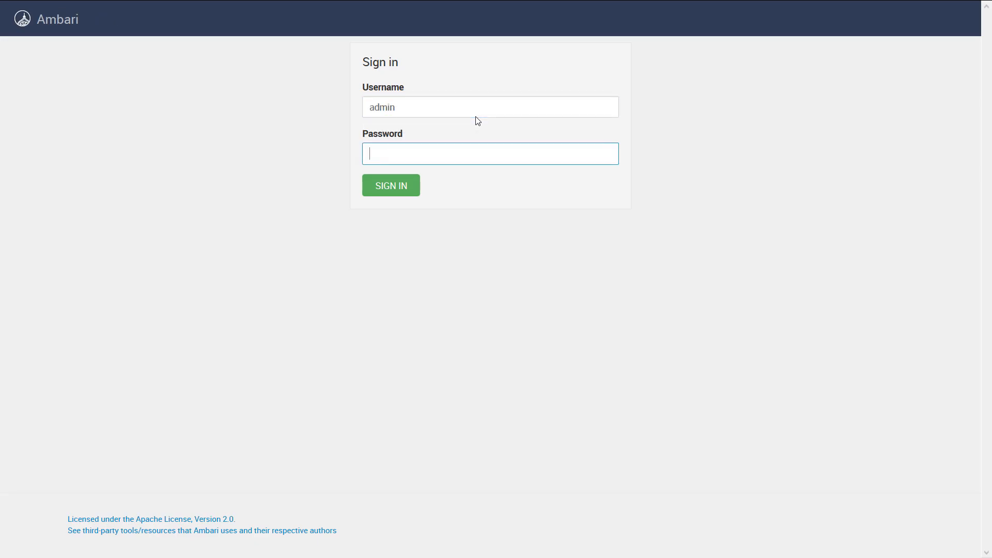
{"action": "type", "text": "•••••••••••"}
{"action": "key", "text": "Return"}
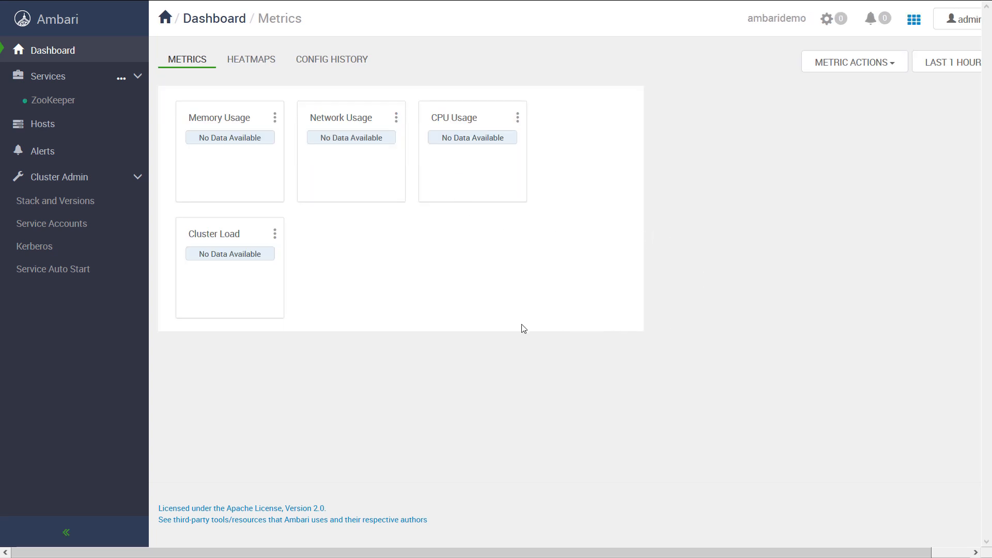
Step: Examine the ZooKeeper service summary and the cluster's background operations, closing the operations list when done
{"action": "left_click", "coordinate": [68, 106]}
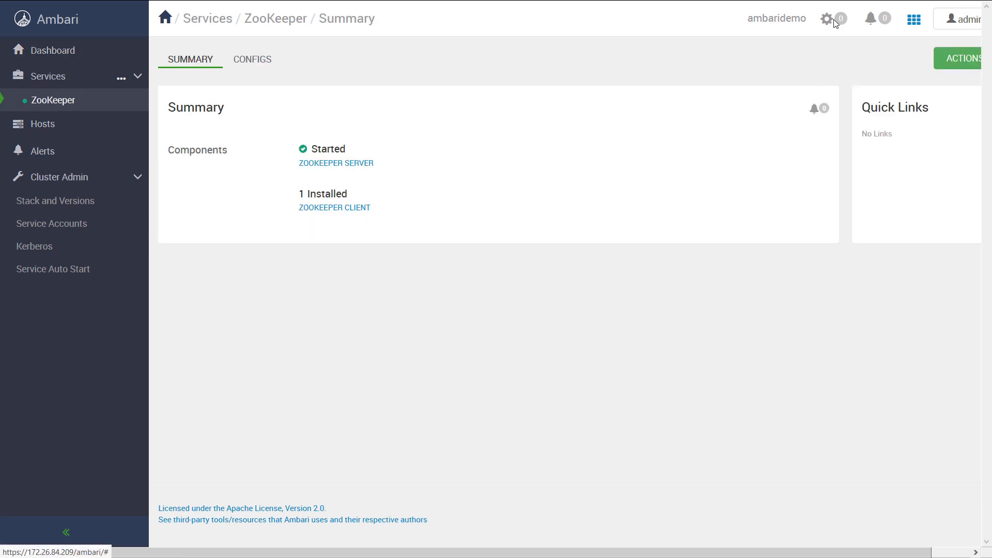
{"action": "left_click", "coordinate": [836, 23]}
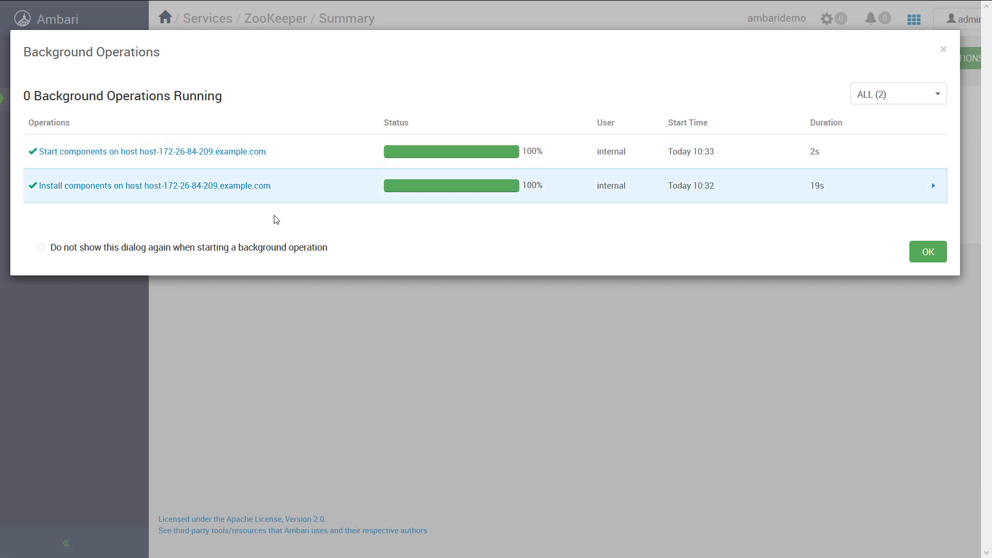
{"action": "left_click", "coordinate": [928, 253]}
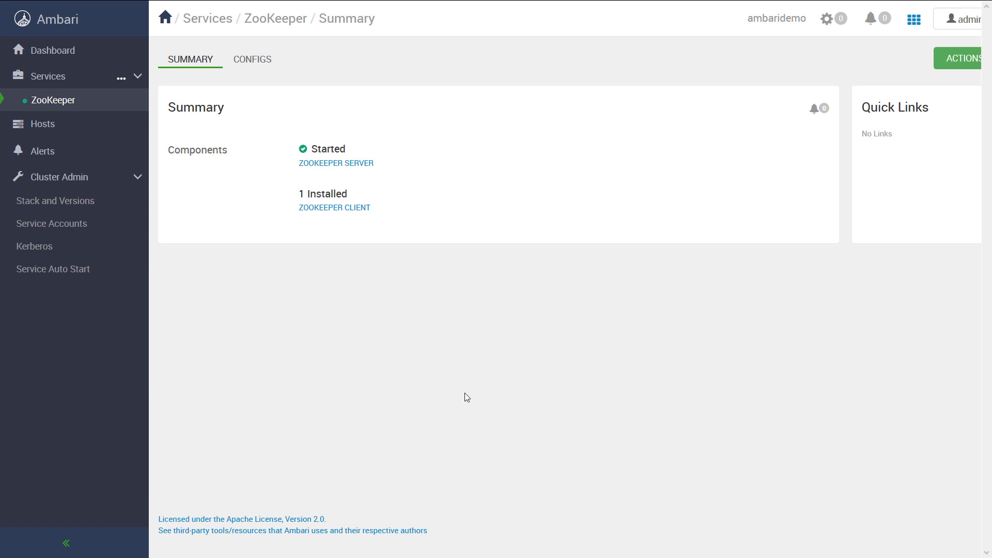